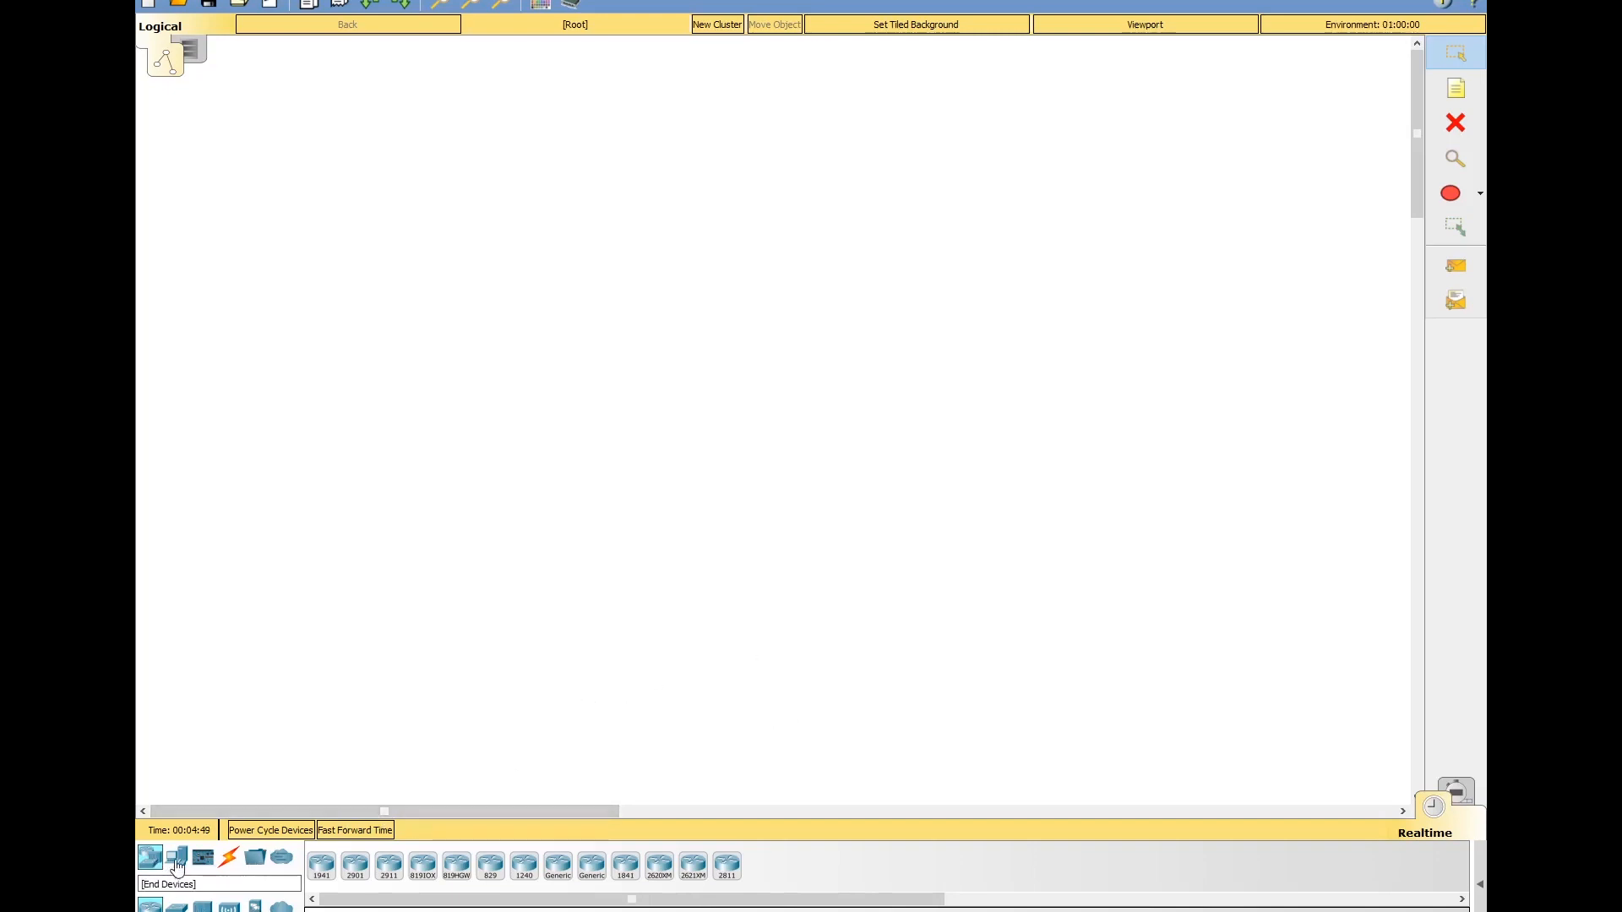
Place three generic PCs in a vertical column on the right half of the workspace
left_click(177, 865)
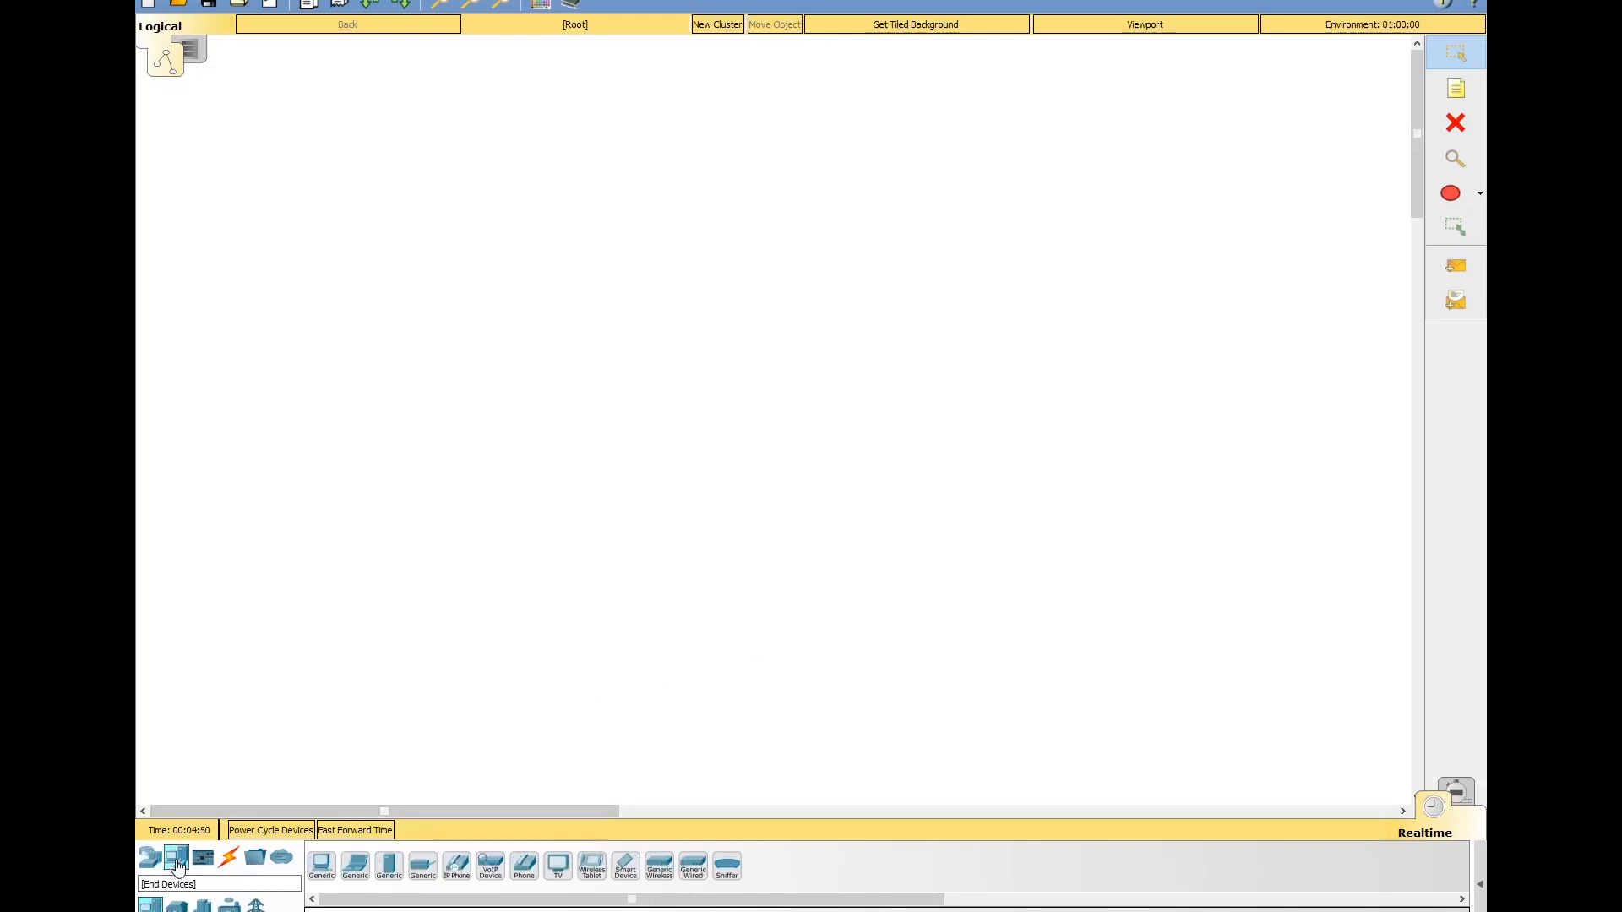
left_click(323, 874)
left_click(658, 242)
left_click(882, 245)
left_click(321, 866)
left_click(887, 419)
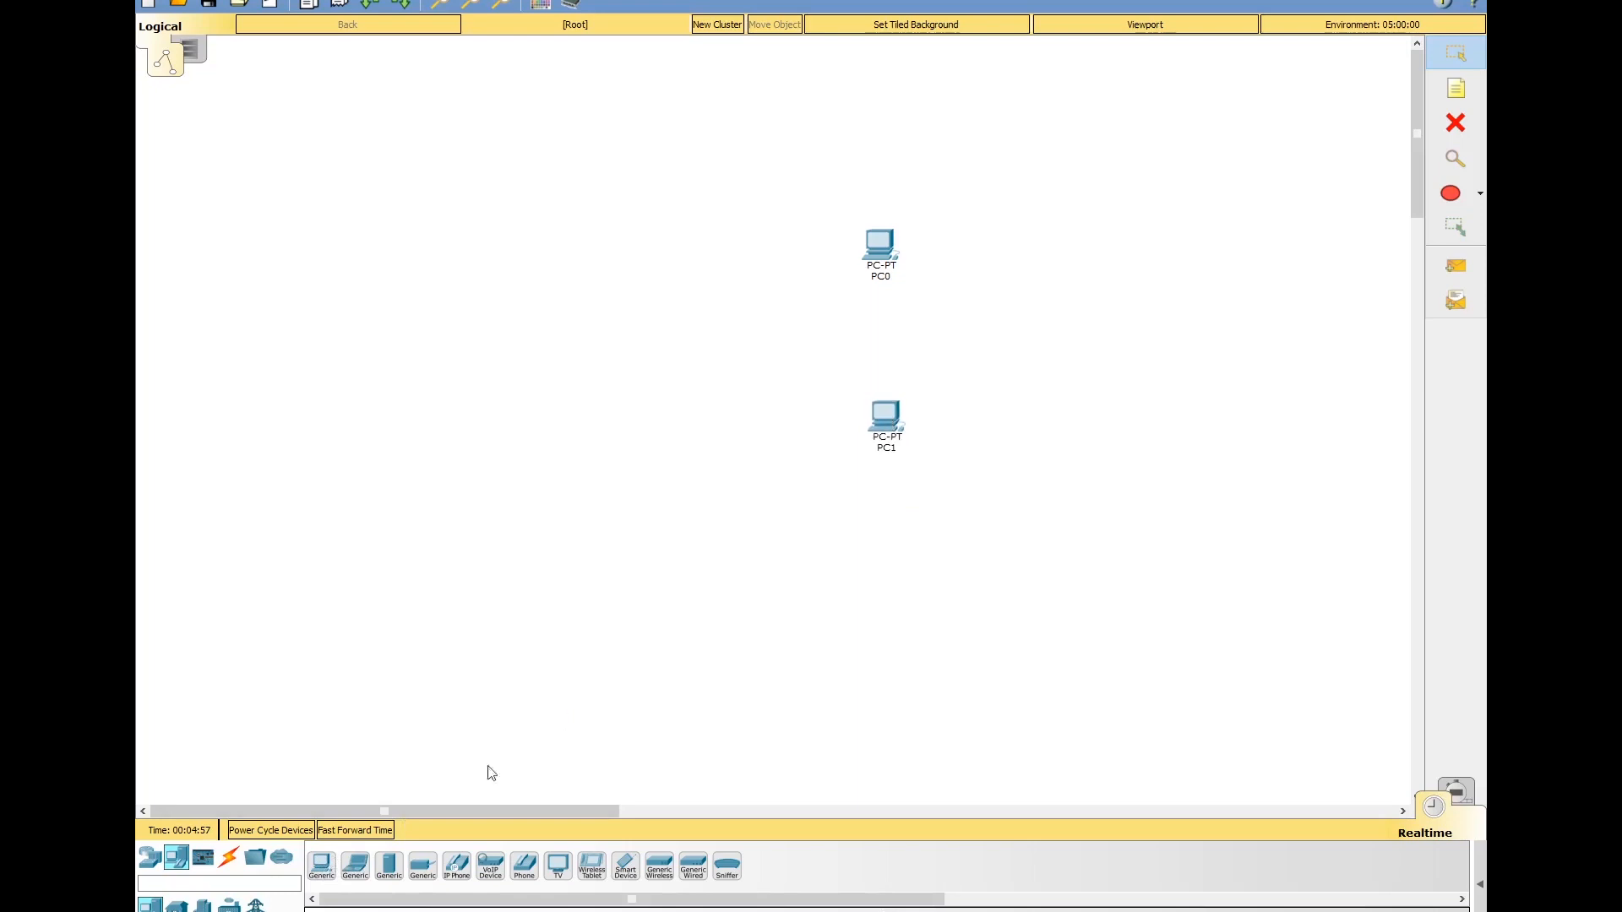
left_click(321, 865)
left_click(887, 607)
Add a generic server to the left of the PCs and a 2960 switch between the server and the PCs
left_click(395, 872)
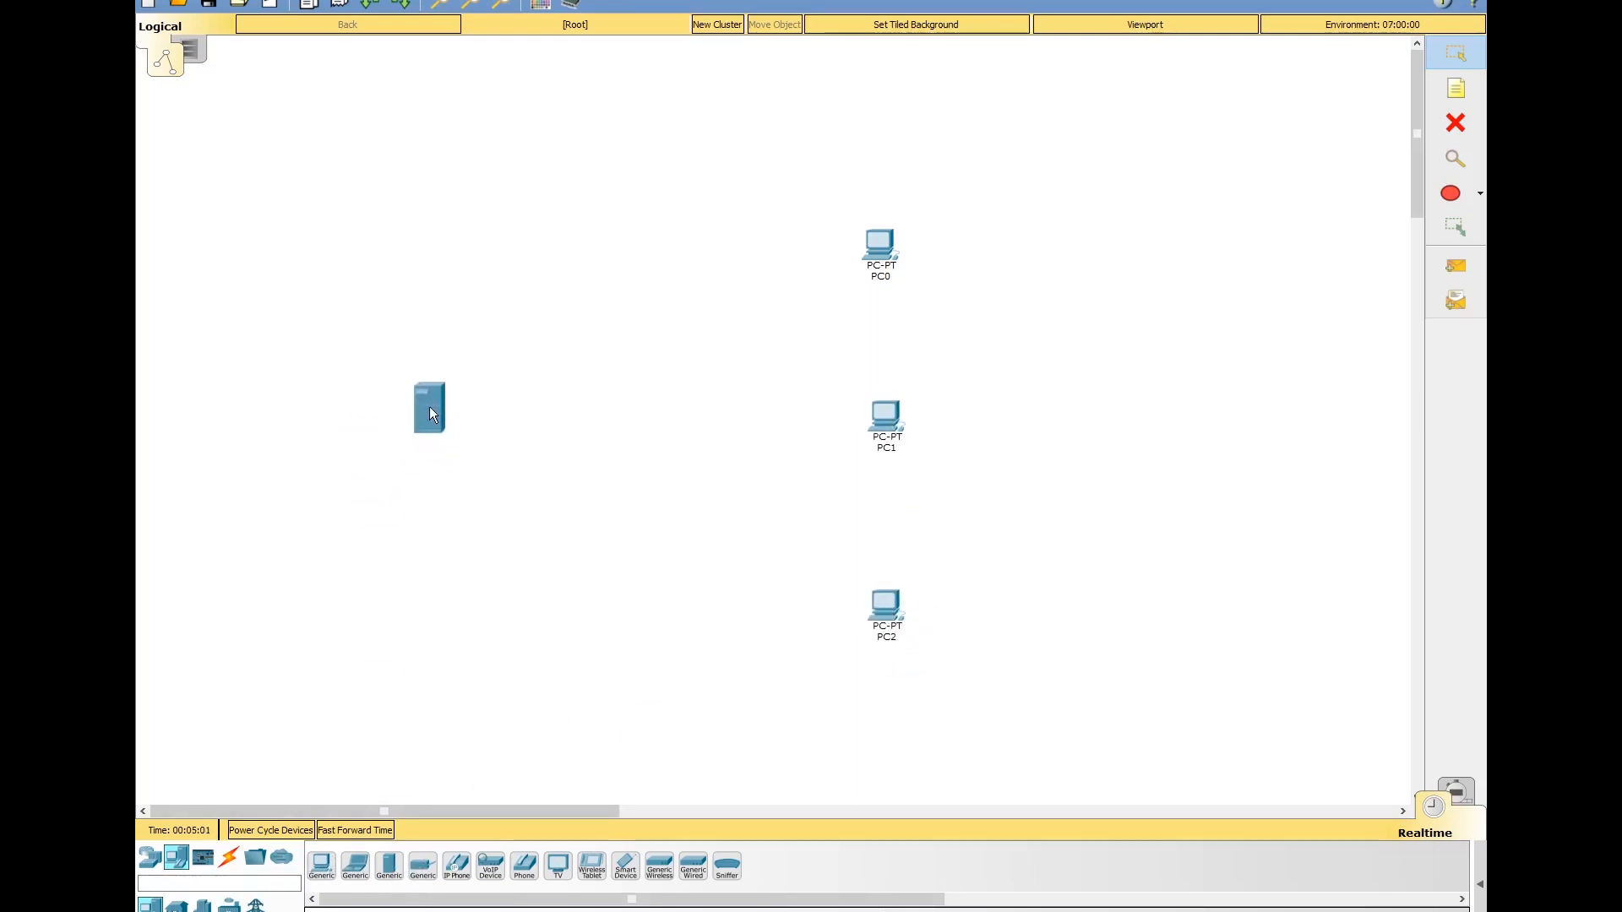
left_click(440, 408)
left_click(149, 859)
left_click(177, 906)
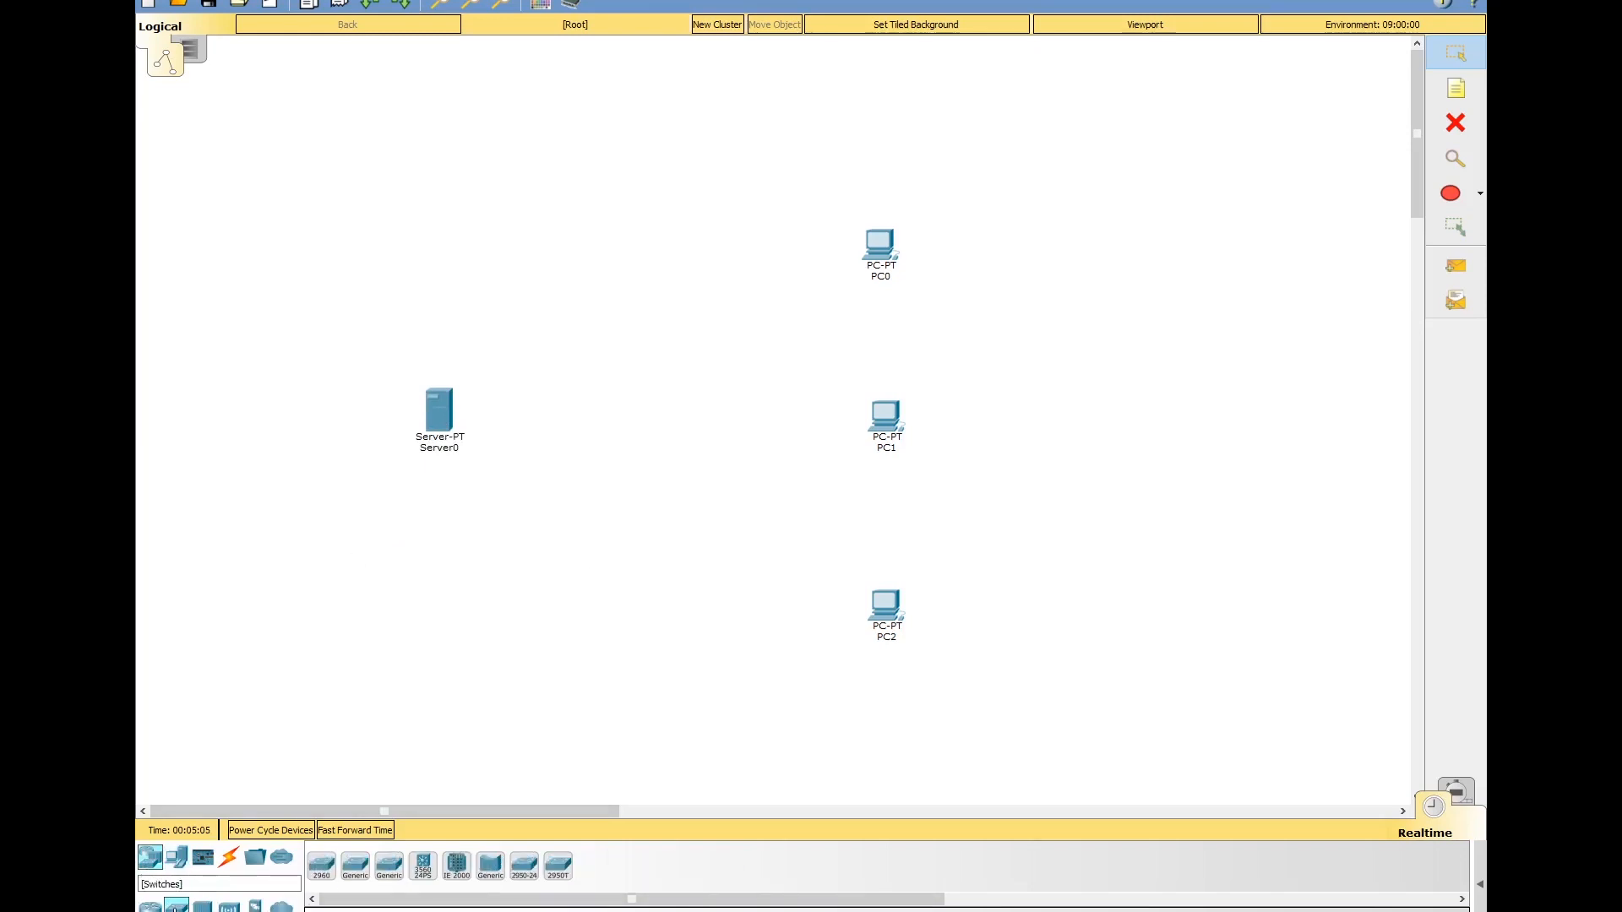
left_click(323, 877)
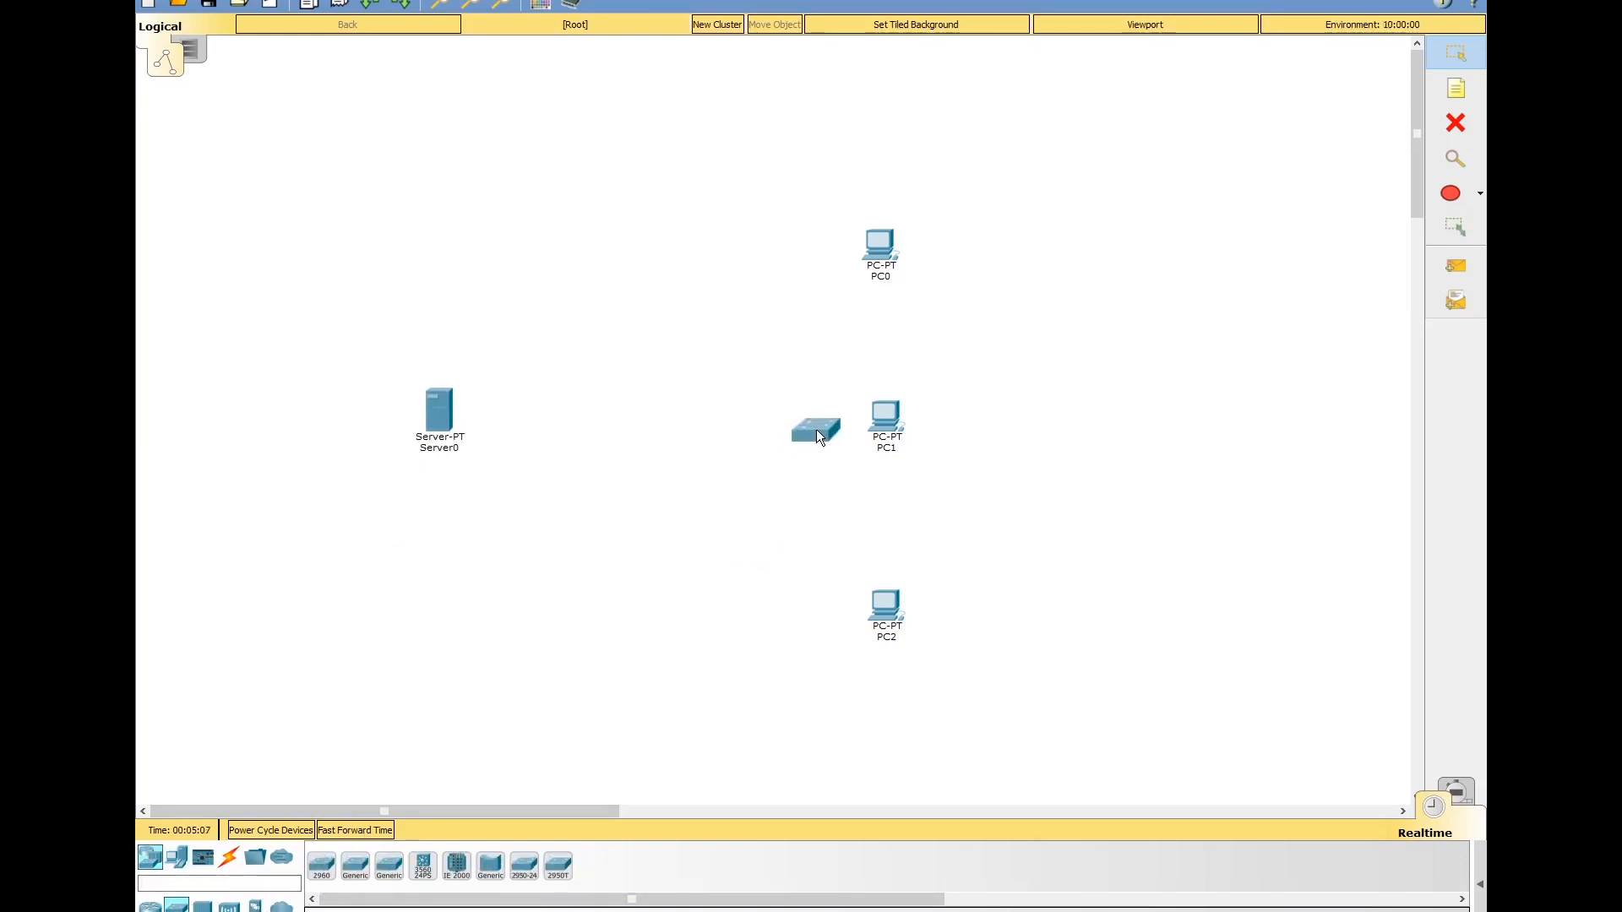
left_click(680, 428)
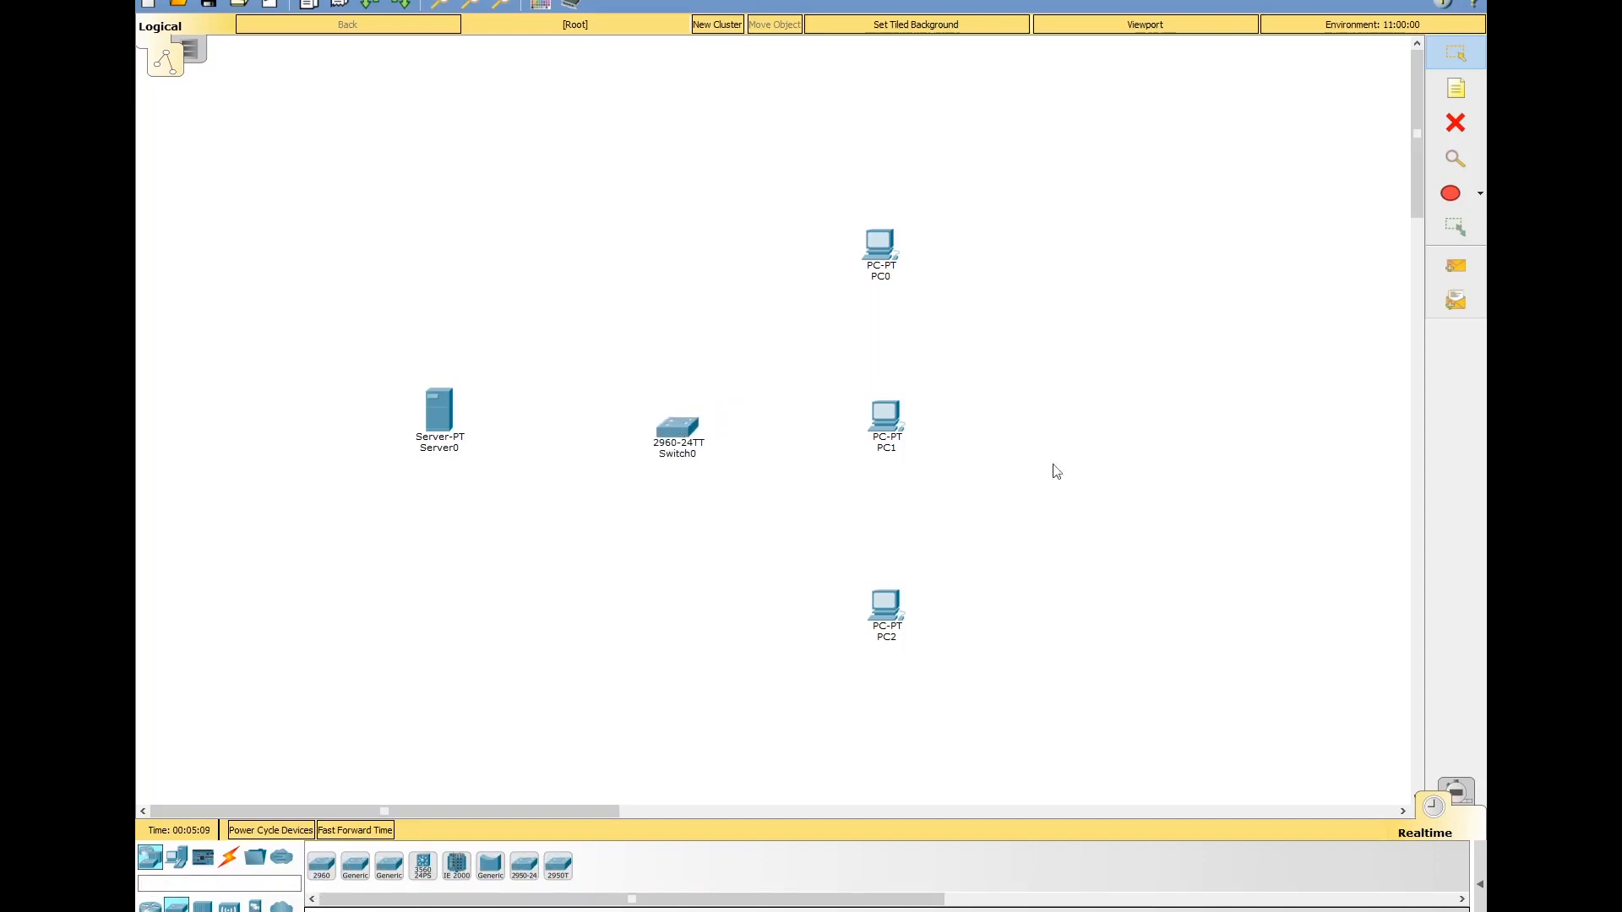
Connect Server0 to Switch0 with a copper straight-through cable
left_click(230, 858)
left_click(389, 866)
left_click(431, 422)
left_click(464, 434)
left_click(680, 427)
left_click(713, 460)
Connect PC0 to Switch0 with a copper straight-through cable
left_click(388, 866)
left_click(885, 244)
left_click(920, 314)
left_click(674, 441)
left_click(709, 473)
Connect PC1 to Switch0 with a copper straight-through cable
left_click(388, 865)
left_click(885, 418)
left_click(920, 487)
left_click(680, 427)
left_click(713, 476)
Connect PC2 to Switch0 with a copper straight-through cable
left_click(388, 866)
left_click(885, 606)
left_click(920, 674)
left_click(689, 435)
left_click(716, 462)
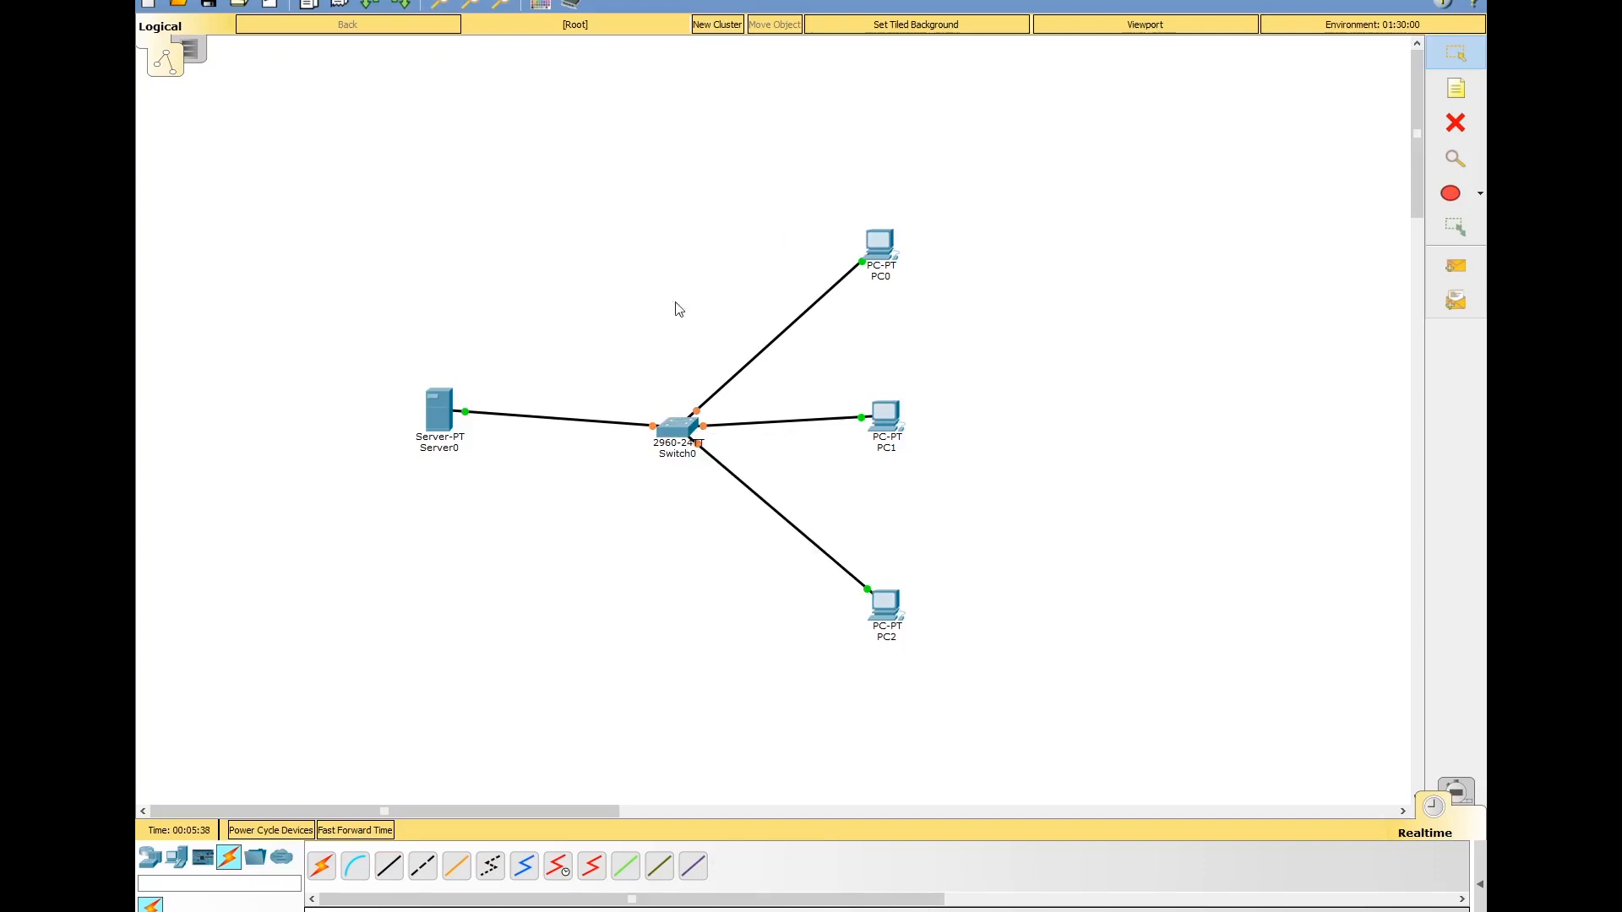
Assign Server0 the static IP address 192.168.1.1 with subnet mask 255.255.255.0 and close its configuration window
left_click(433, 427)
left_click(428, 430)
mouse_move(693, 911)
left_click(754, 879)
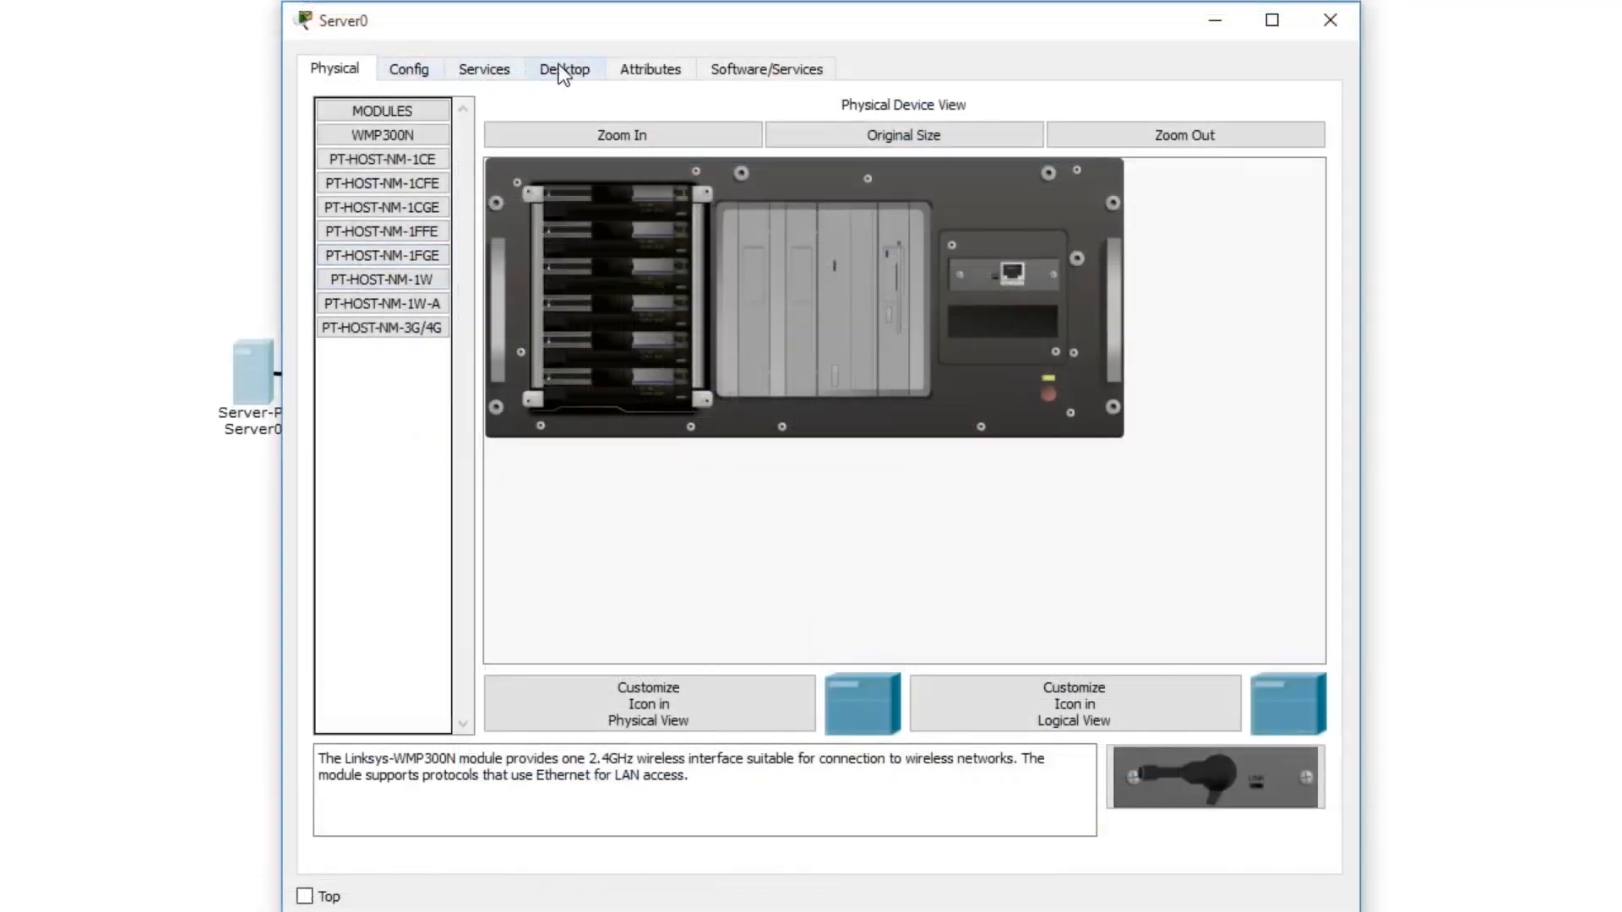
left_click(561, 75)
left_click(370, 162)
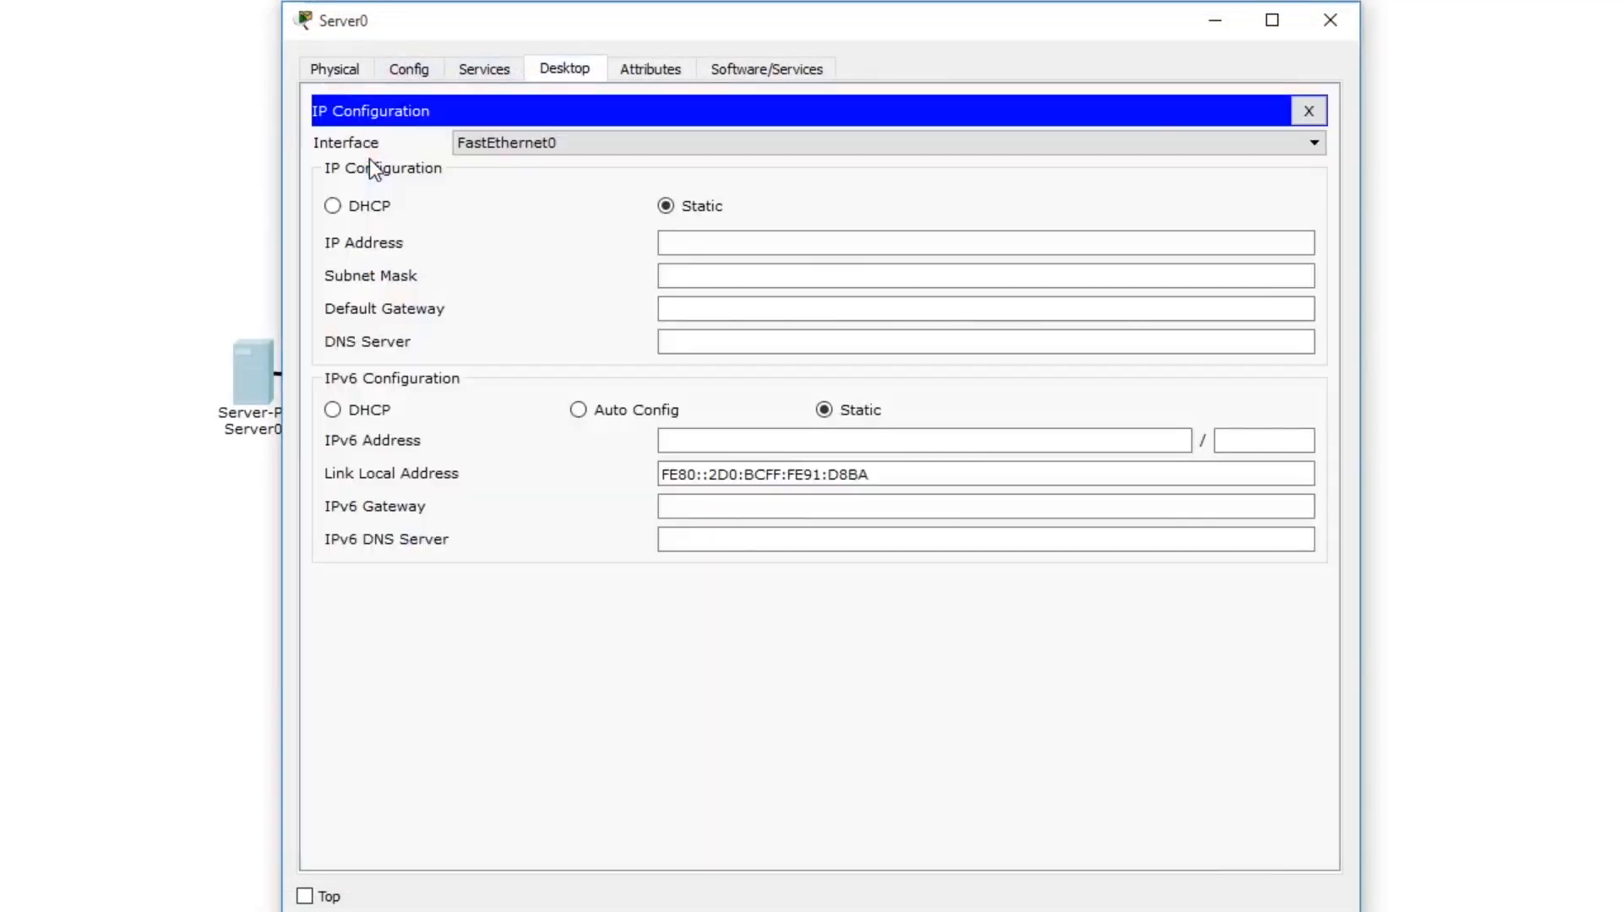
left_click(681, 244)
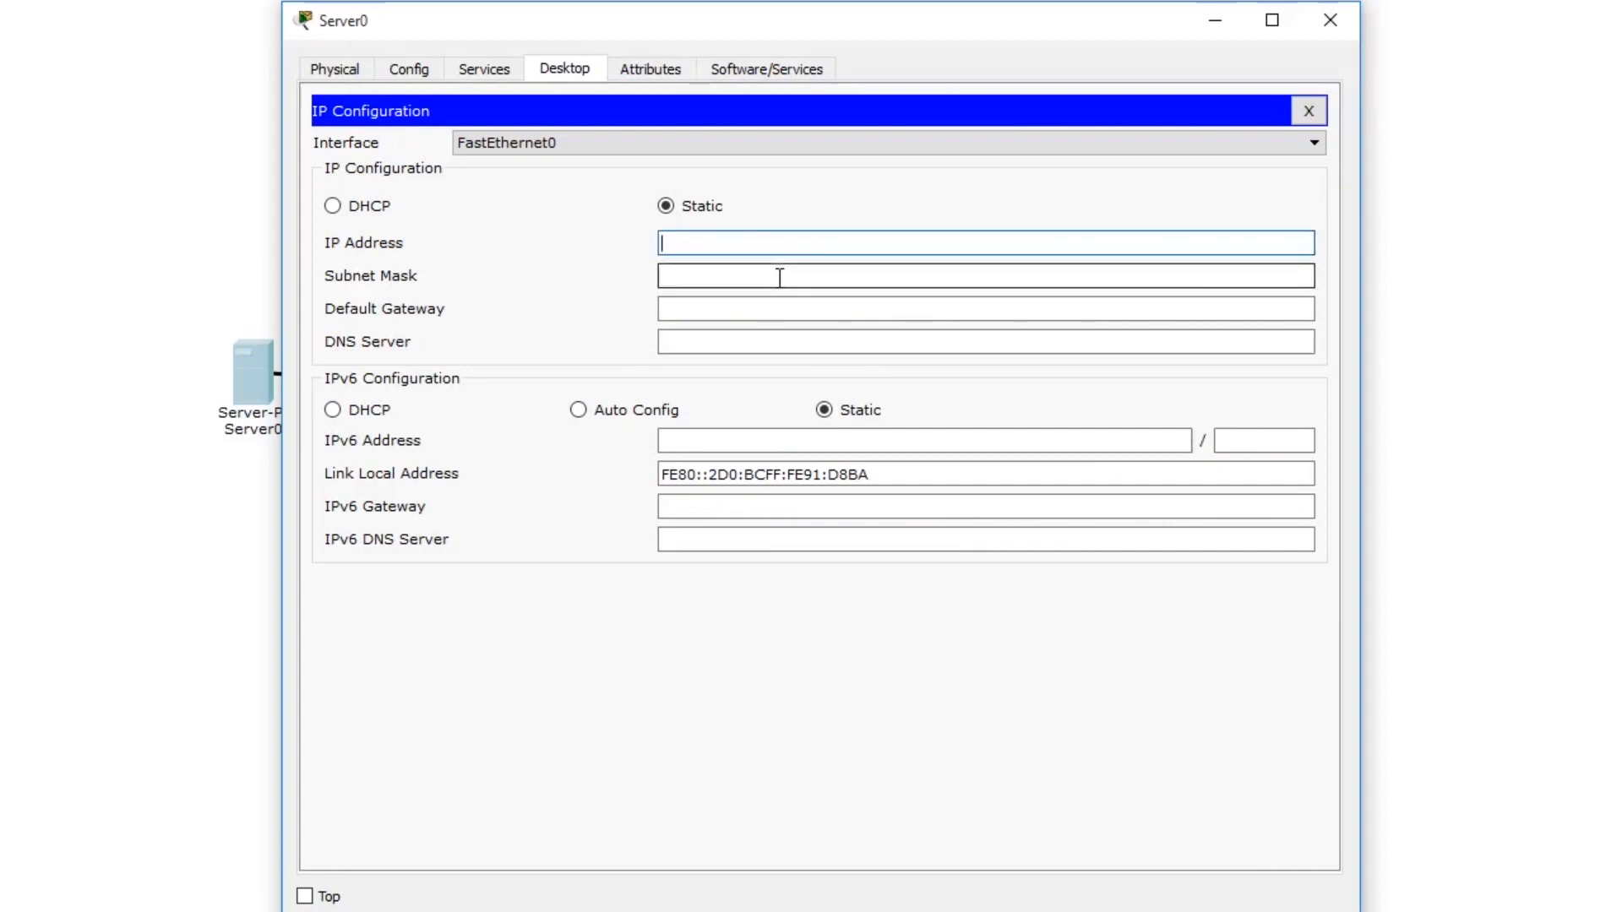
type("19")
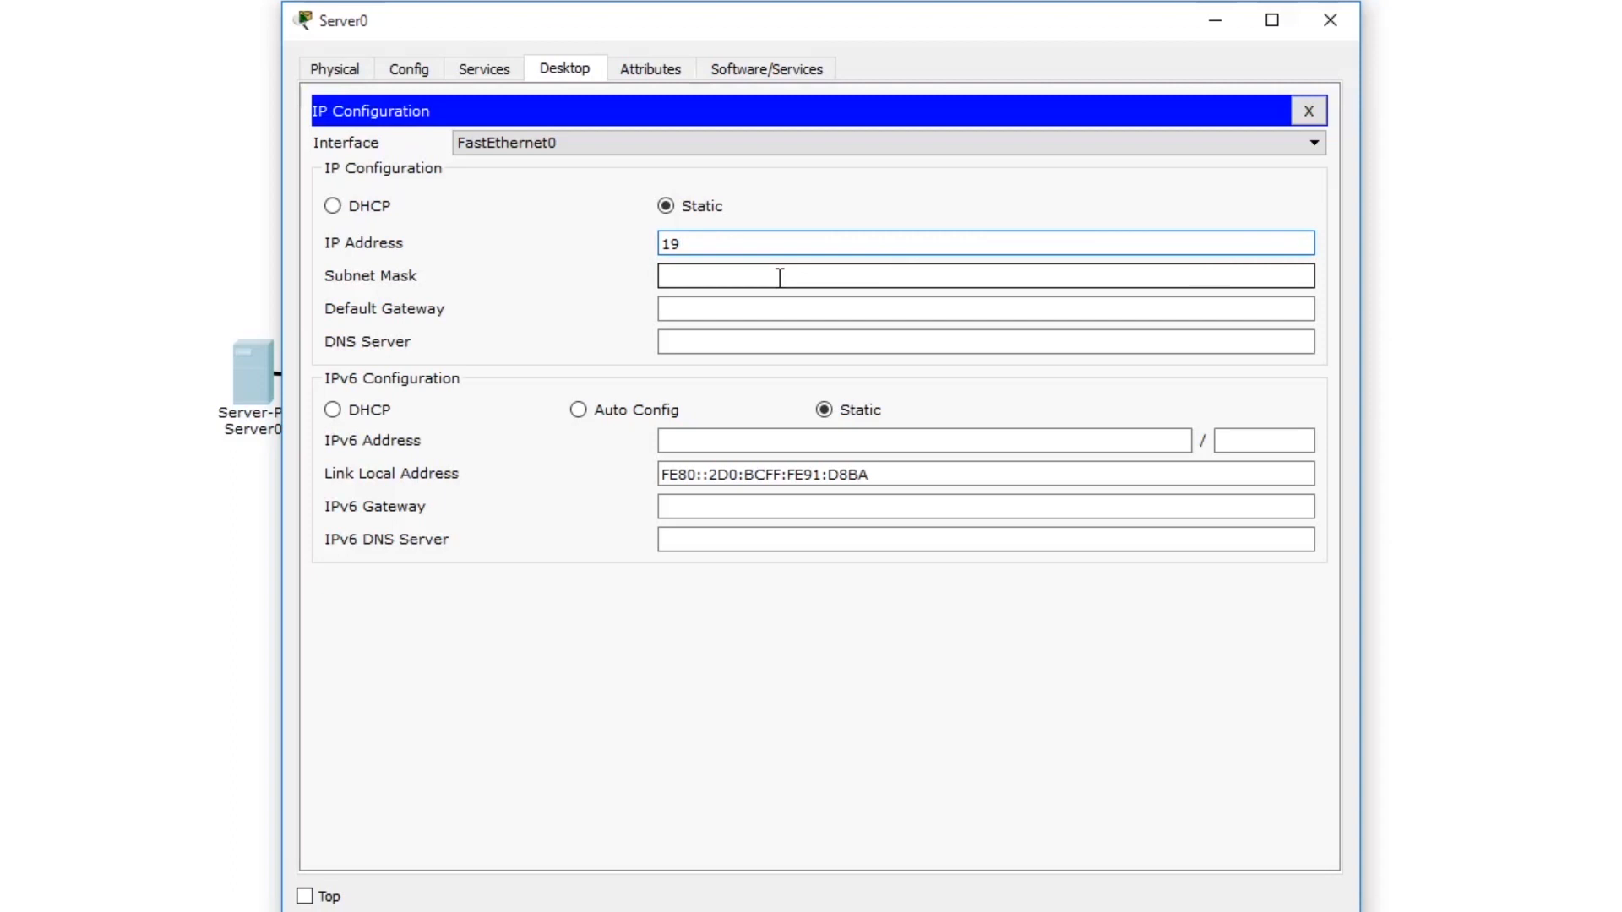
type("2.168.1.1")
left_click(776, 276)
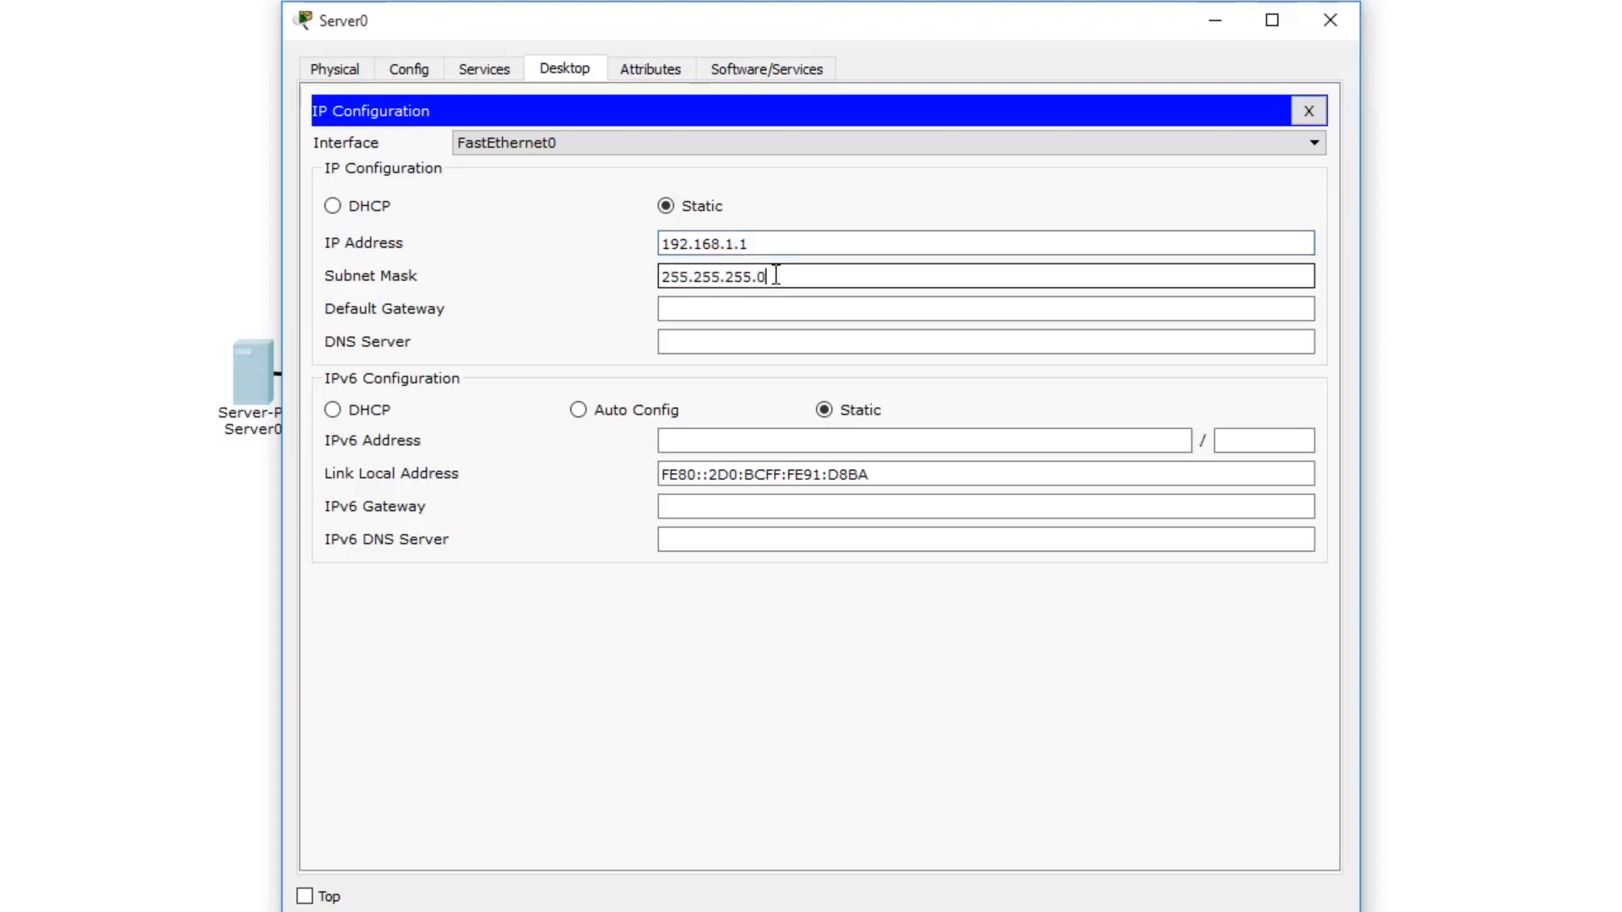
left_click_drag(752, 245, 658, 243)
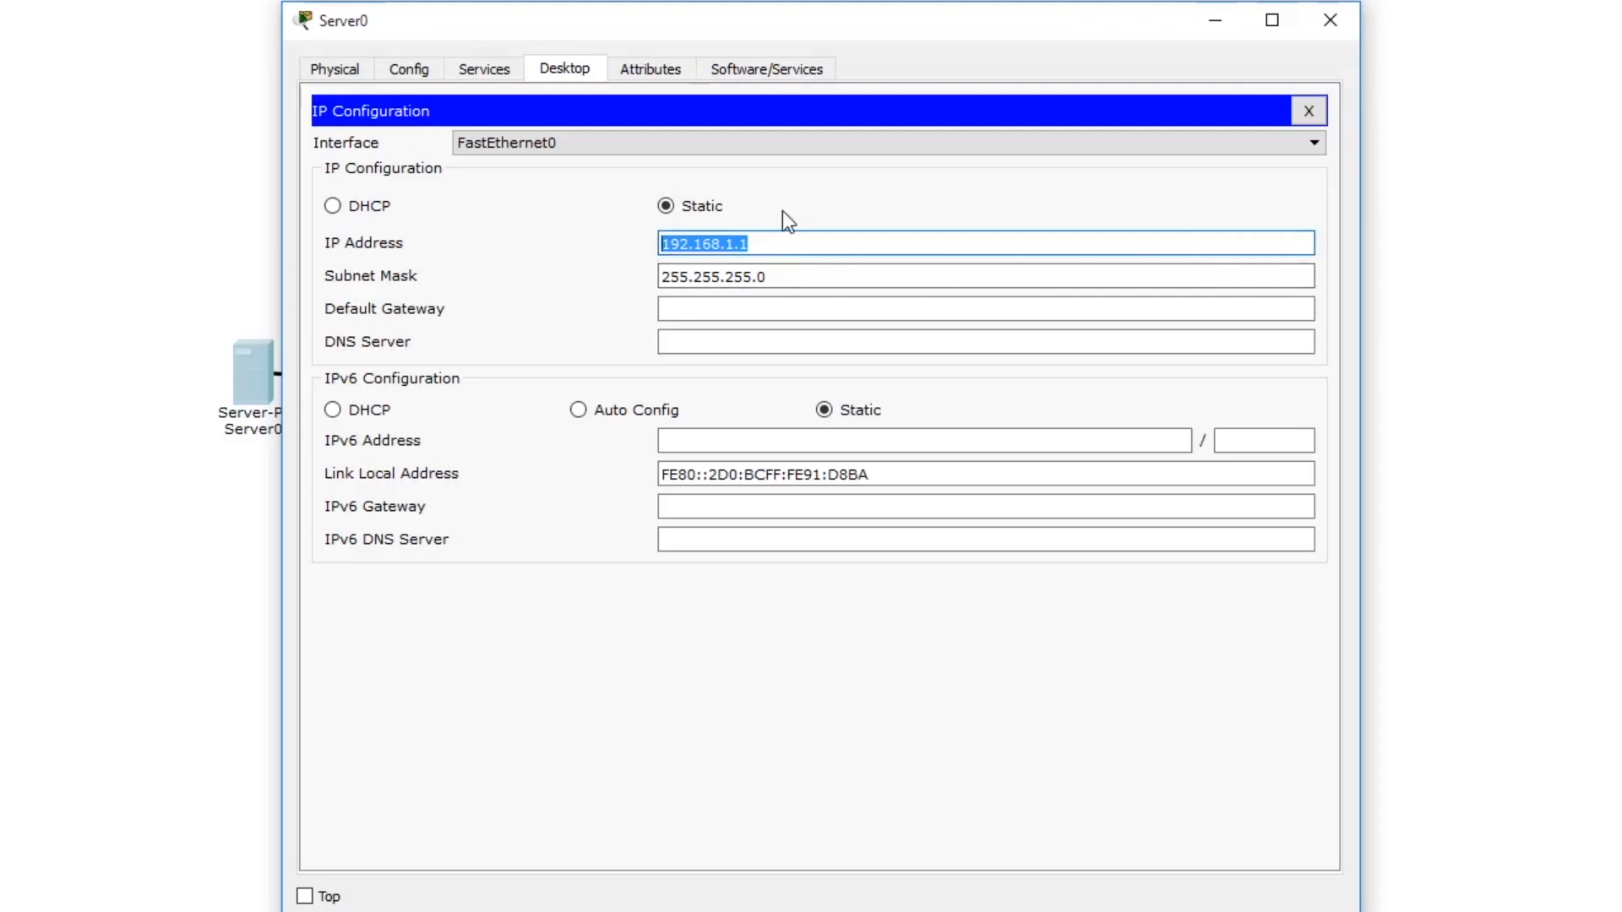
left_click(1305, 111)
left_click(1342, 28)
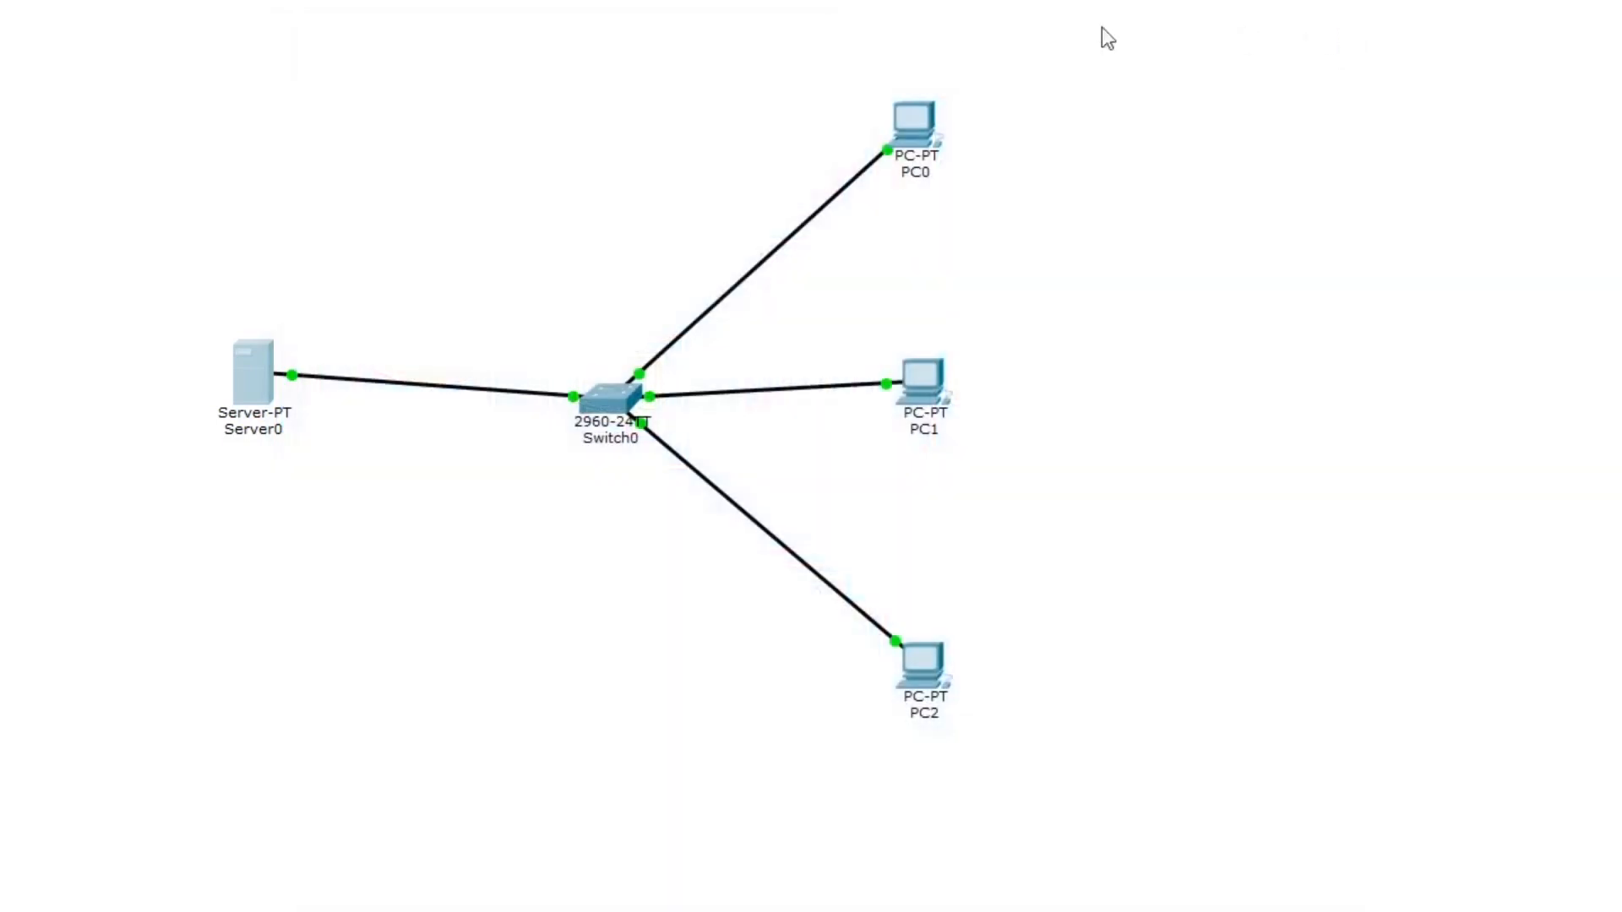
Assign PC0 the static IP address 192.168.1.2 and the default gateway 192.168.1.1
left_click(921, 123)
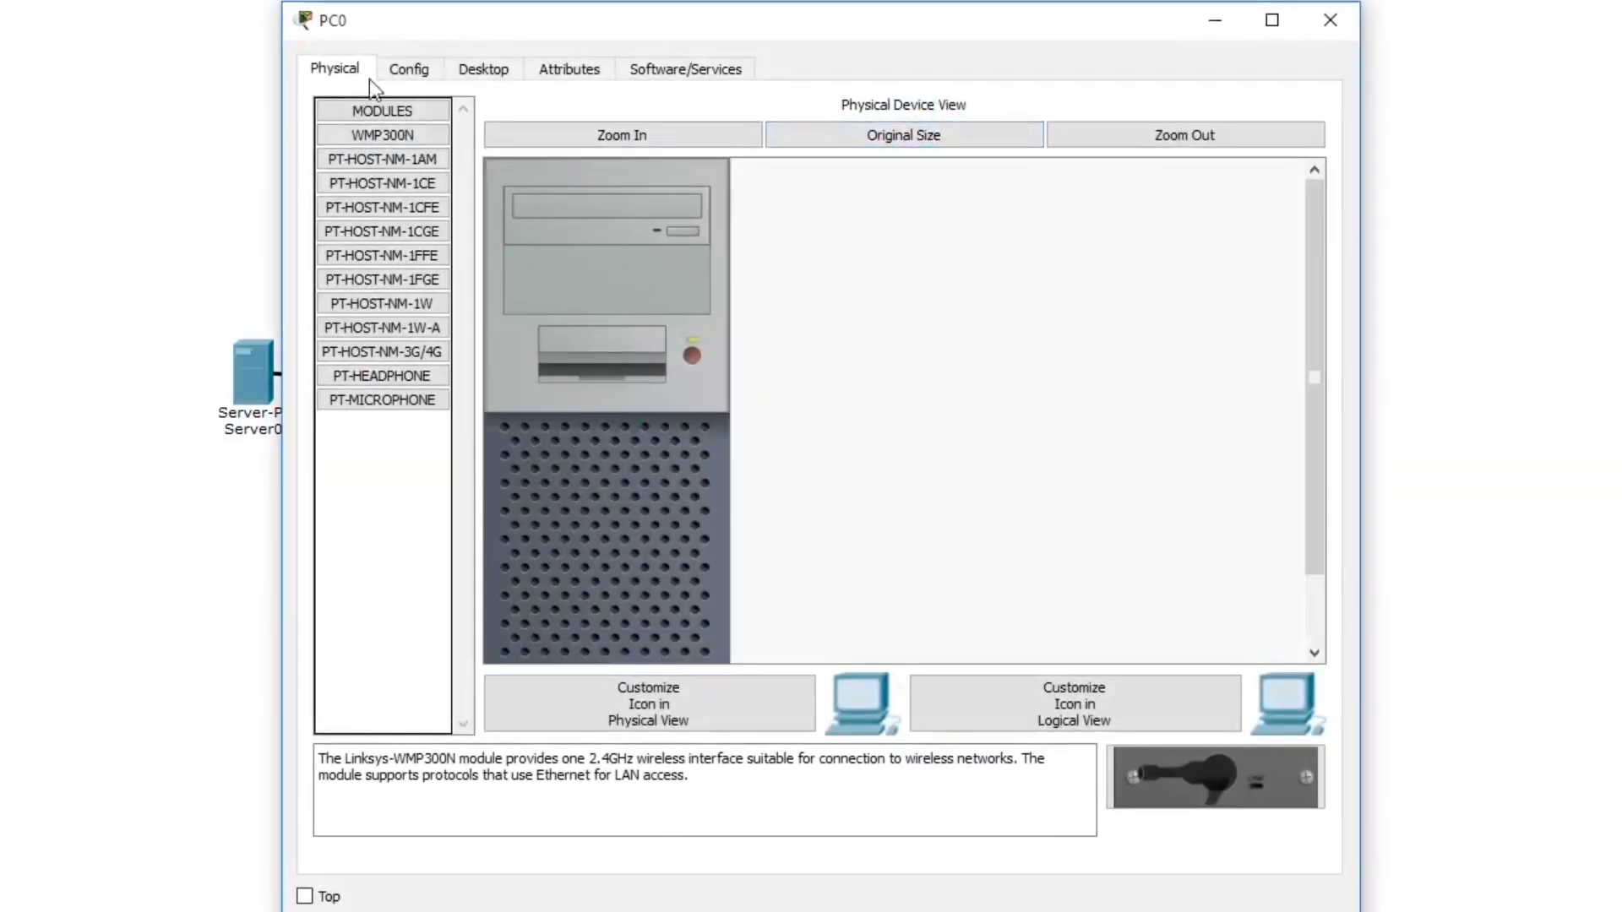
left_click(488, 65)
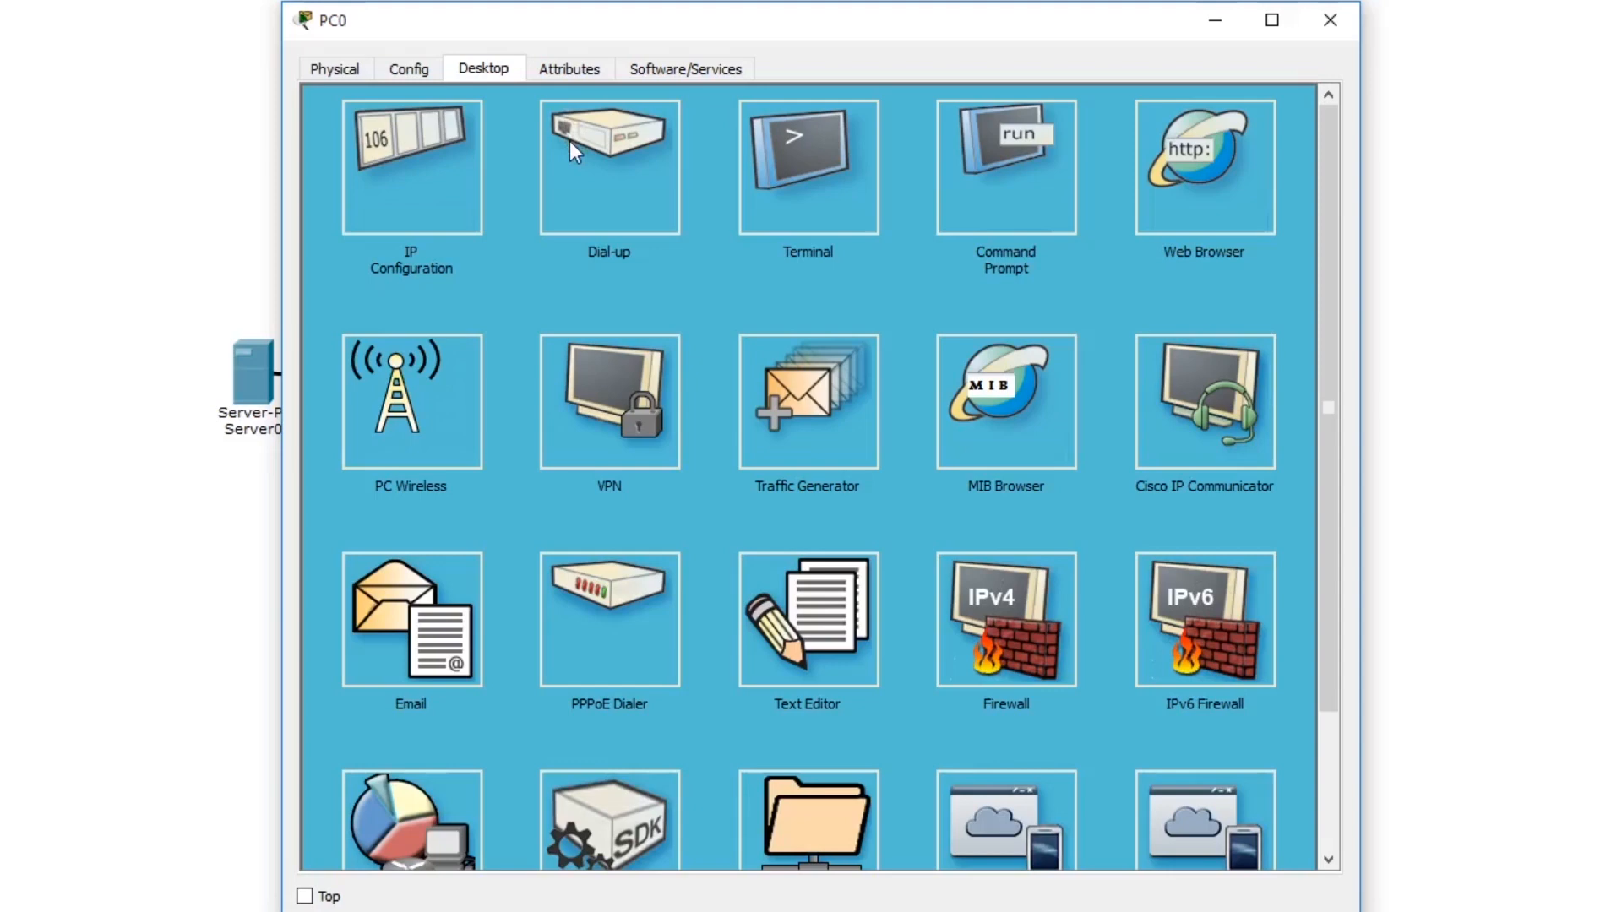
left_click(432, 160)
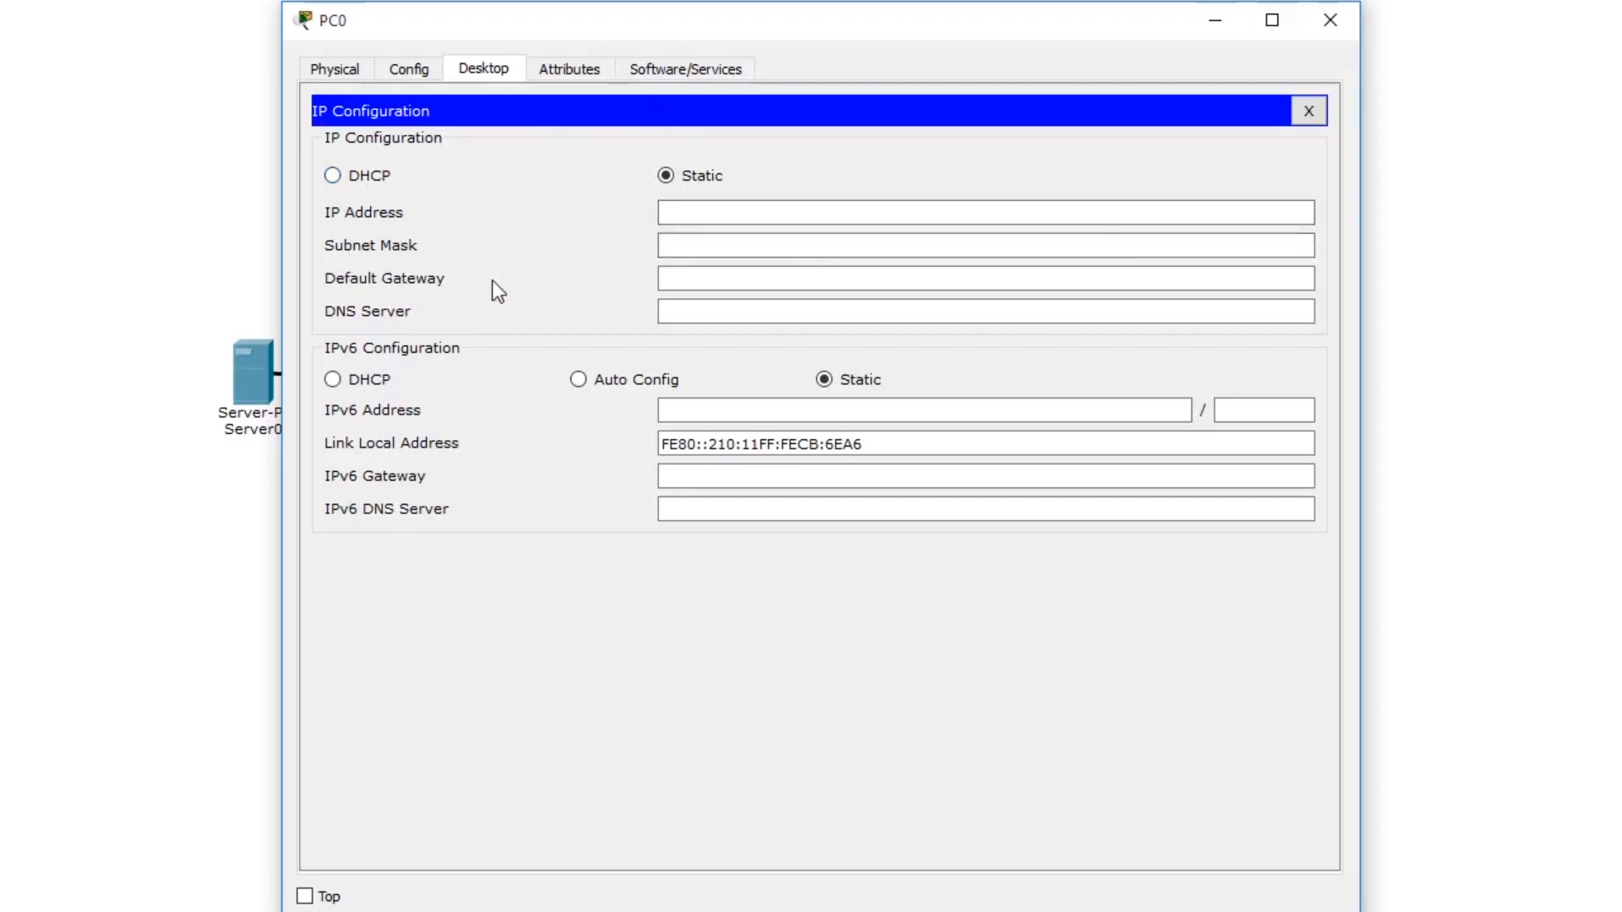
left_click(722, 213)
type("192.168.1.2")
left_click(704, 281)
type("192.168.1.1")
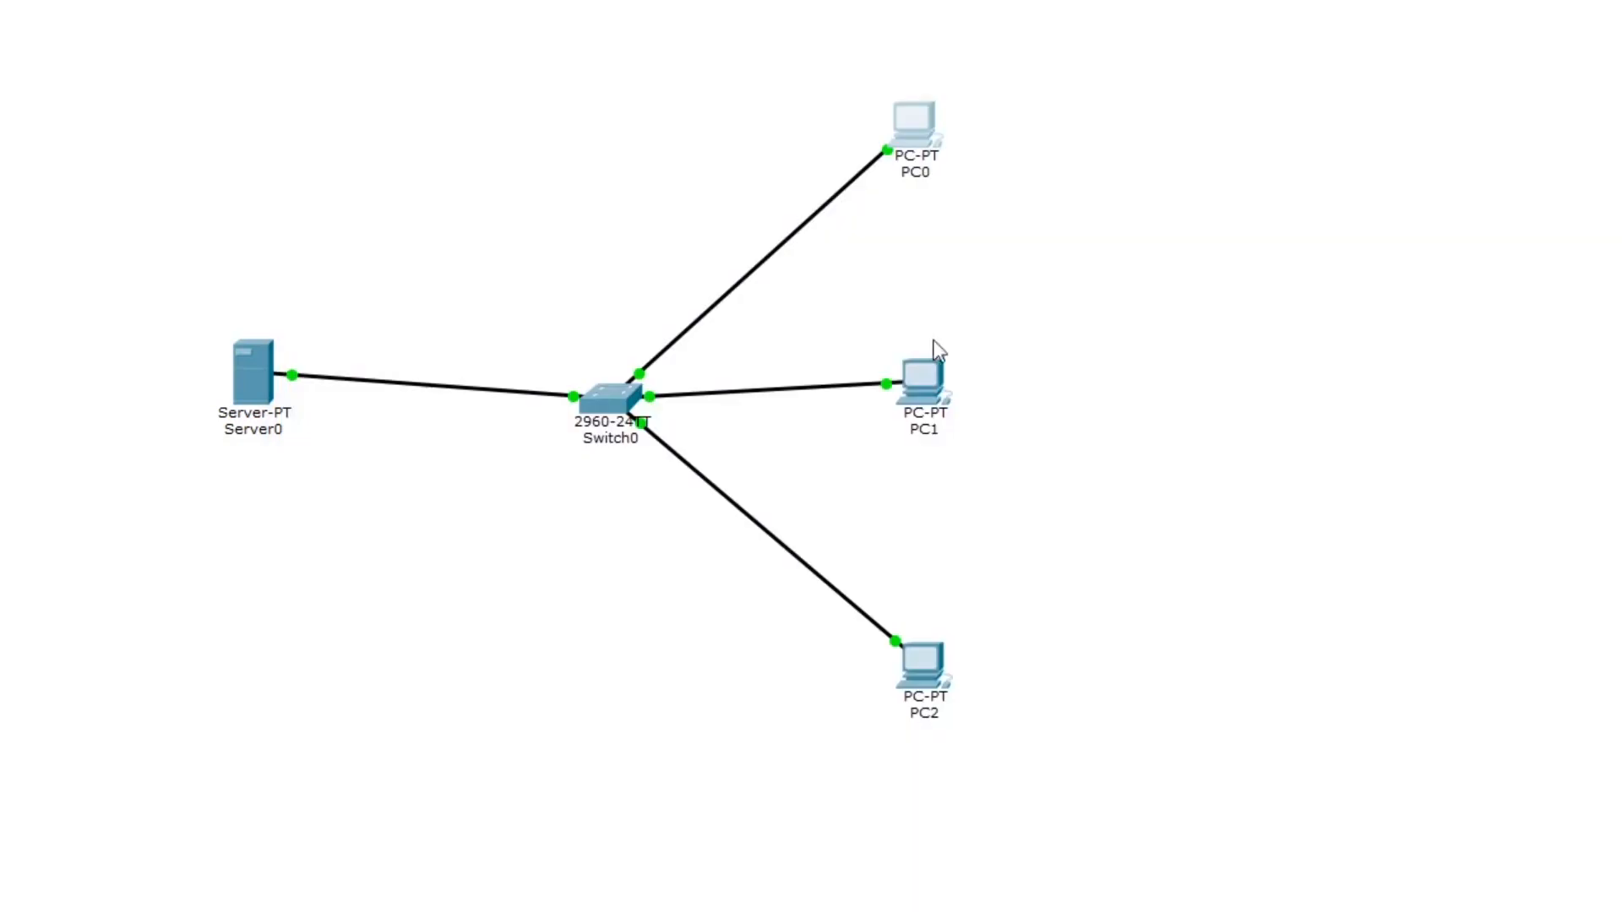
Assign PC1 the static IP address 192.168.1.3 and the default gateway 192.168.1.1
left_click(934, 352)
left_click(483, 69)
left_click(417, 152)
left_click(690, 212)
type("192.168.1.3")
left_click(703, 281)
type("192.168.1.1")
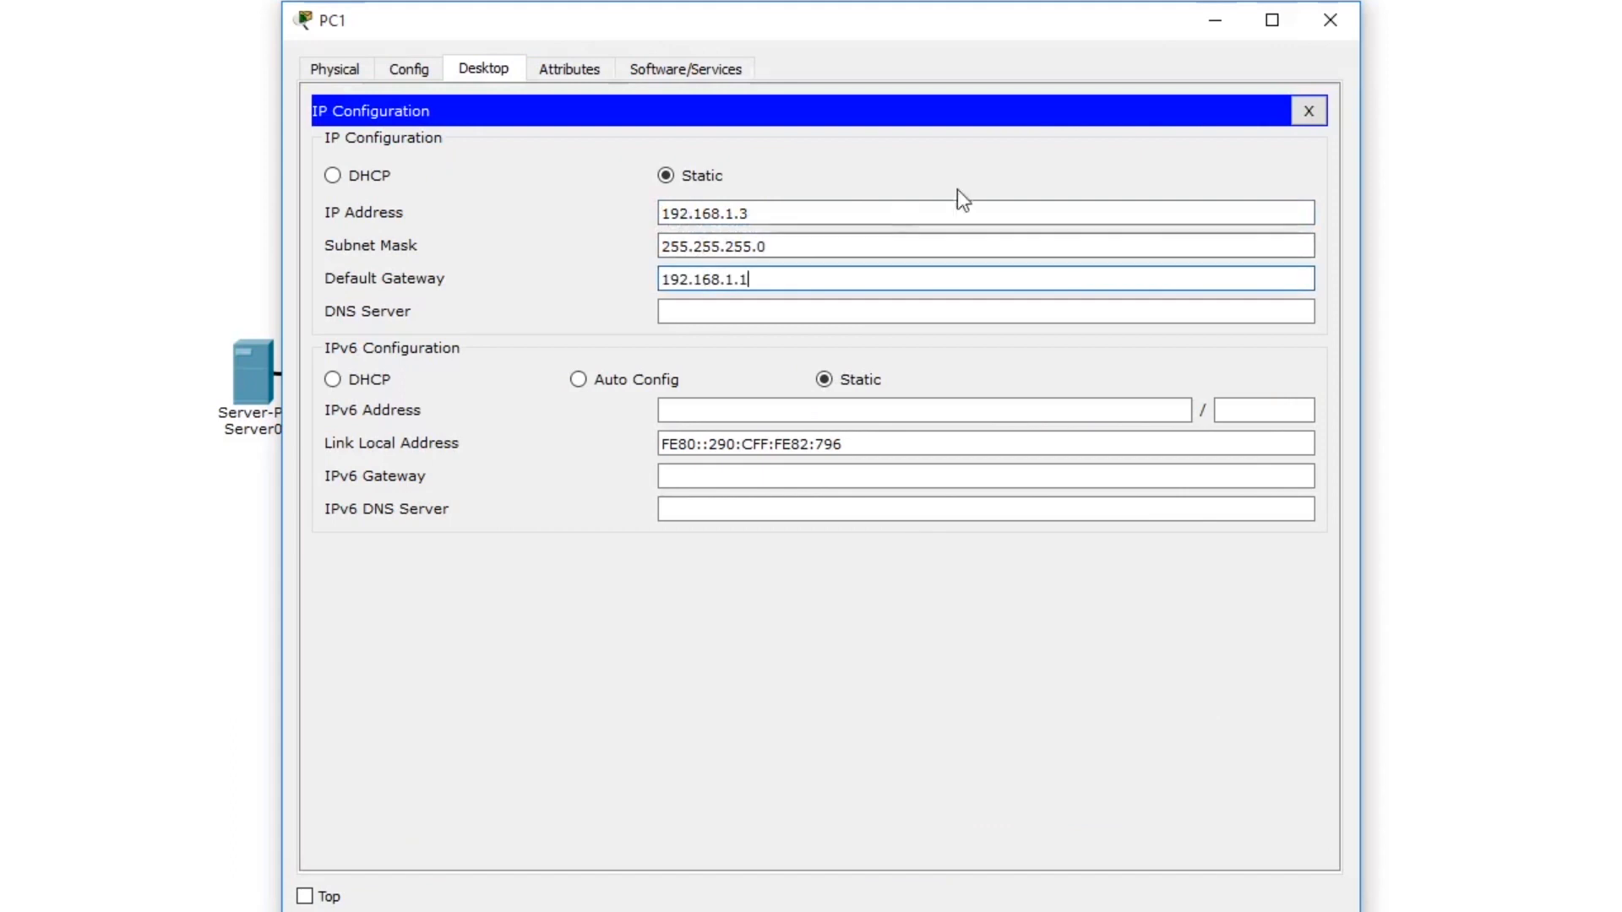
left_click(1308, 110)
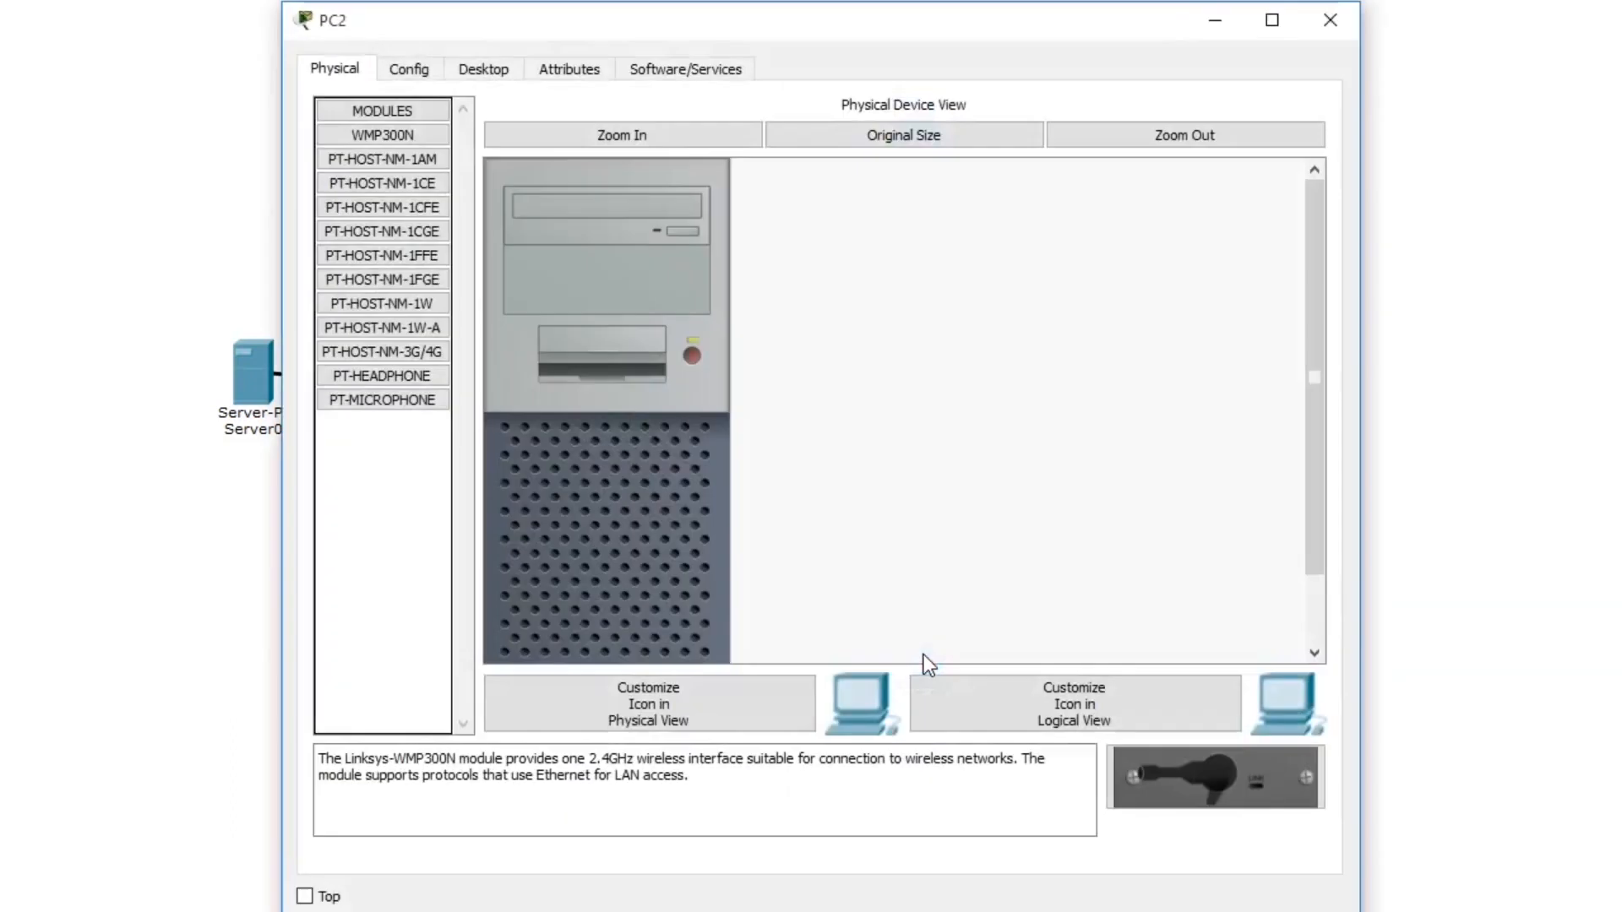
Assign PC2 the static IP address 192.168.1.4, subnet mask 255.255.255.0 and default gateway 192.168.1.1, and close its window
left_click(483, 68)
left_click(418, 152)
left_click(677, 213)
type("192.168.1.4")
left_click(699, 251)
left_click(708, 281)
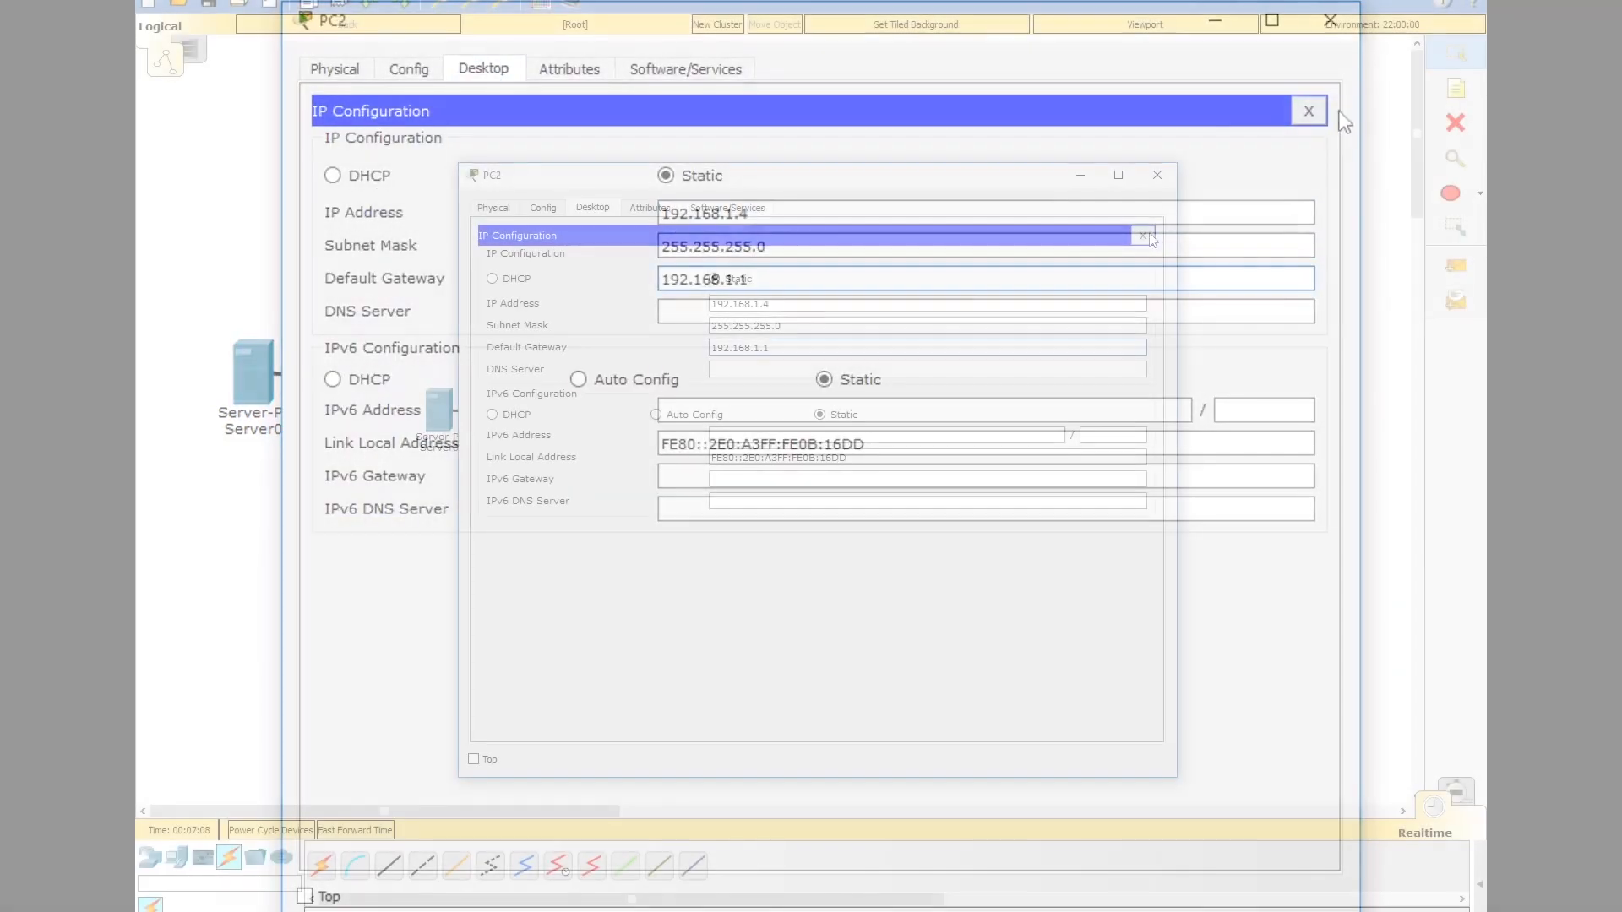
left_click(1147, 208)
left_click(1158, 174)
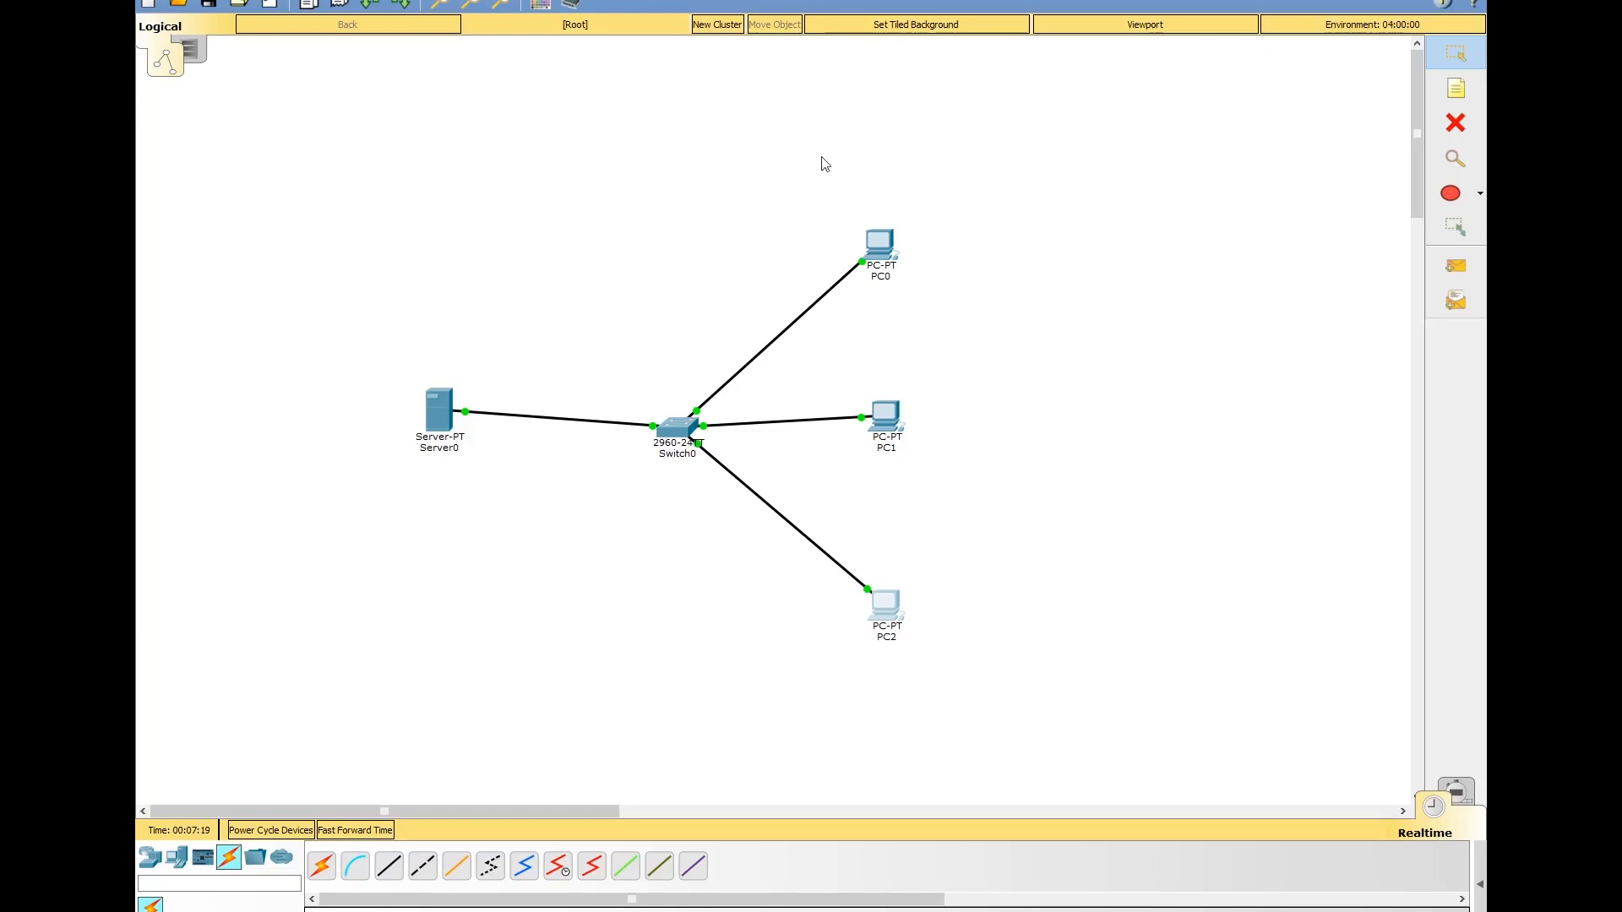
Send a simple PDU from Server0 to PC0 and show the PDU list to check its status
left_click(1456, 267)
left_click(439, 412)
left_click(887, 244)
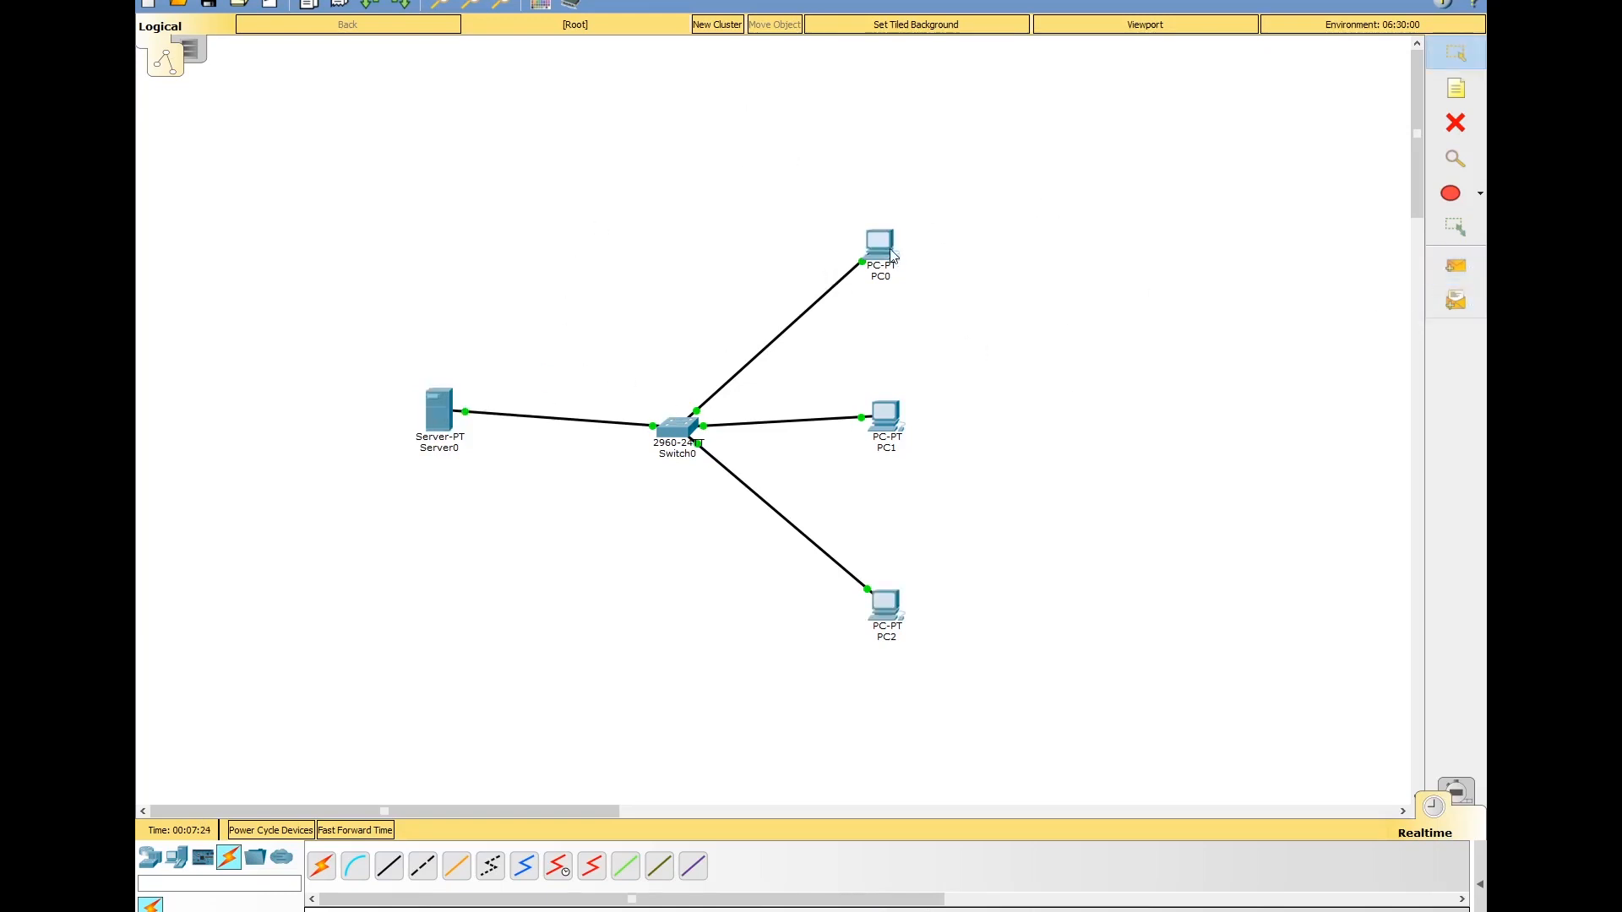
left_click(1480, 883)
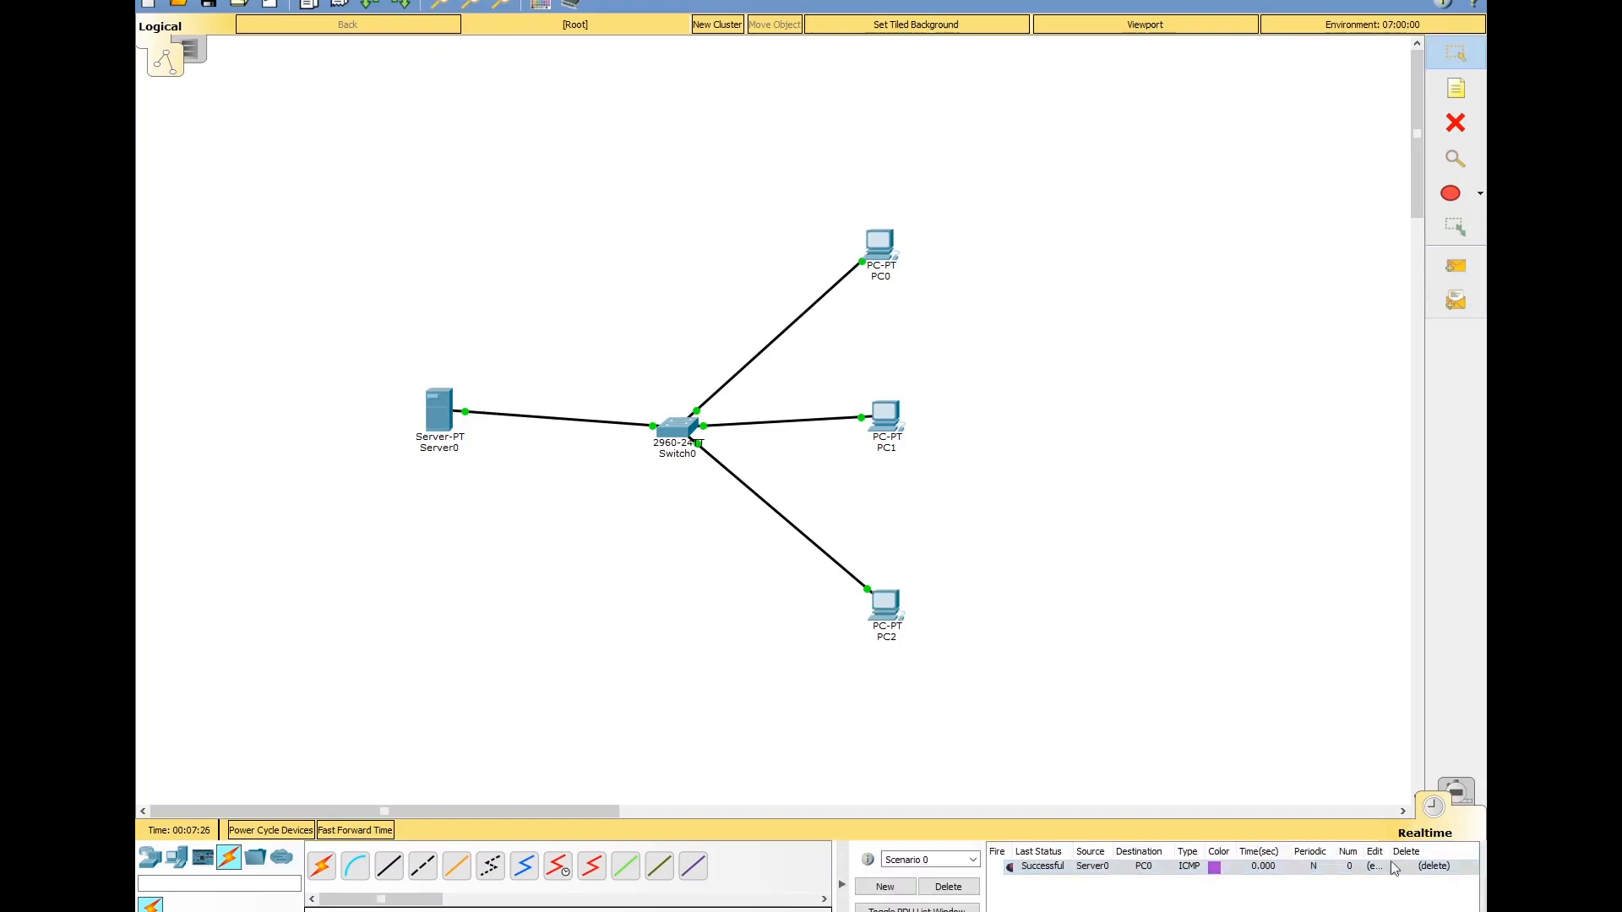
Send a simple PDU from Server0 to PC2 to test their connection
left_click(1455, 267)
left_click(437, 412)
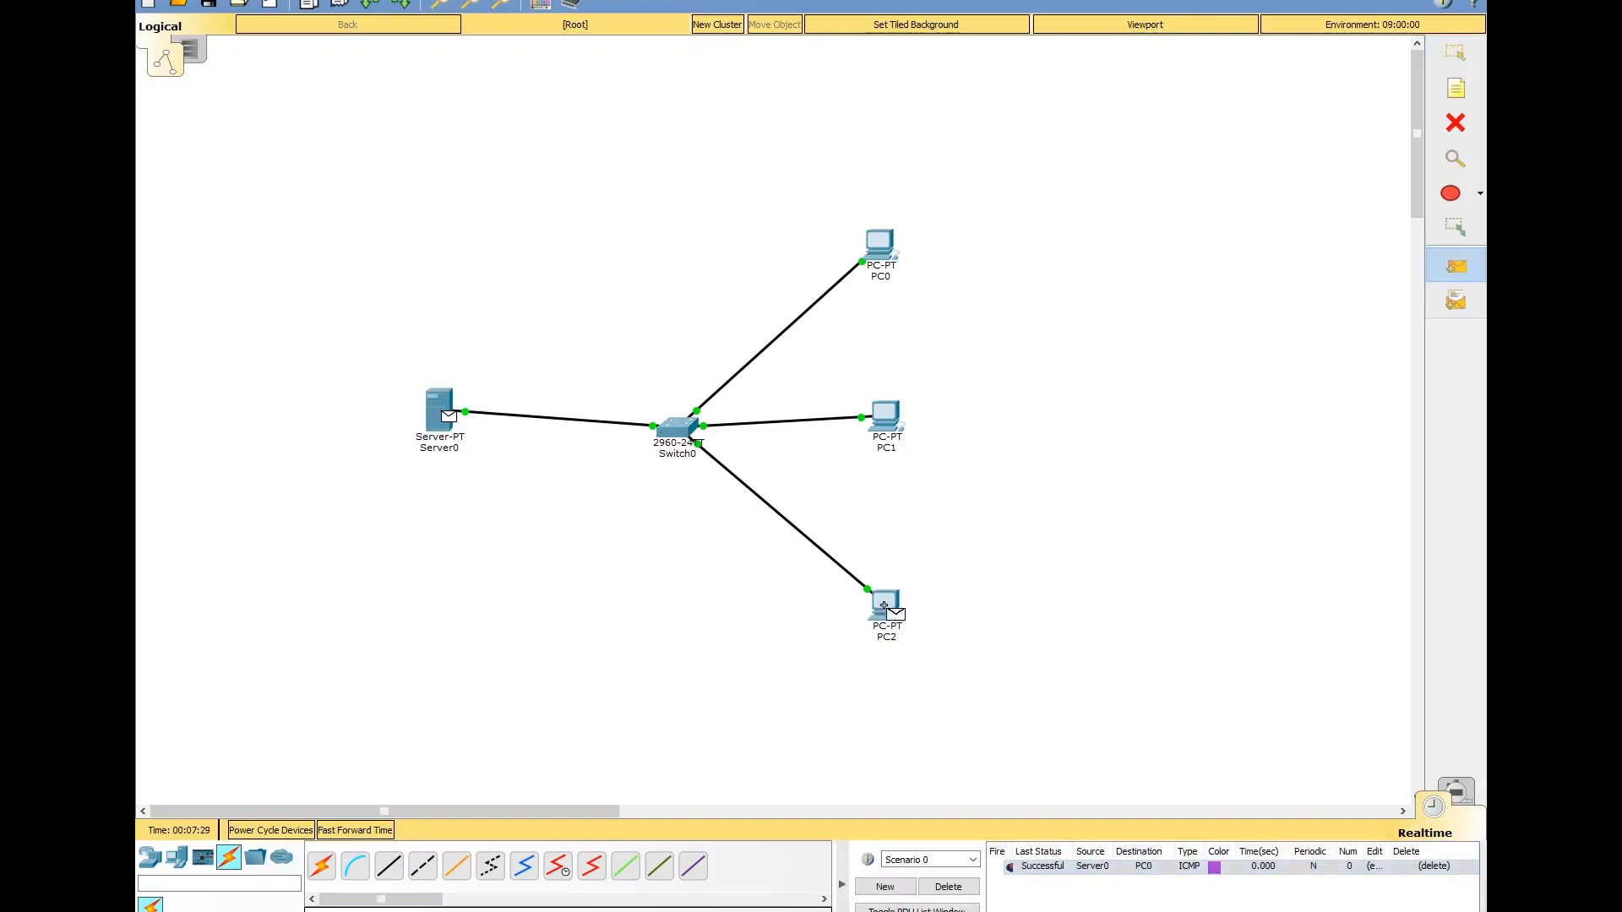
left_click(884, 609)
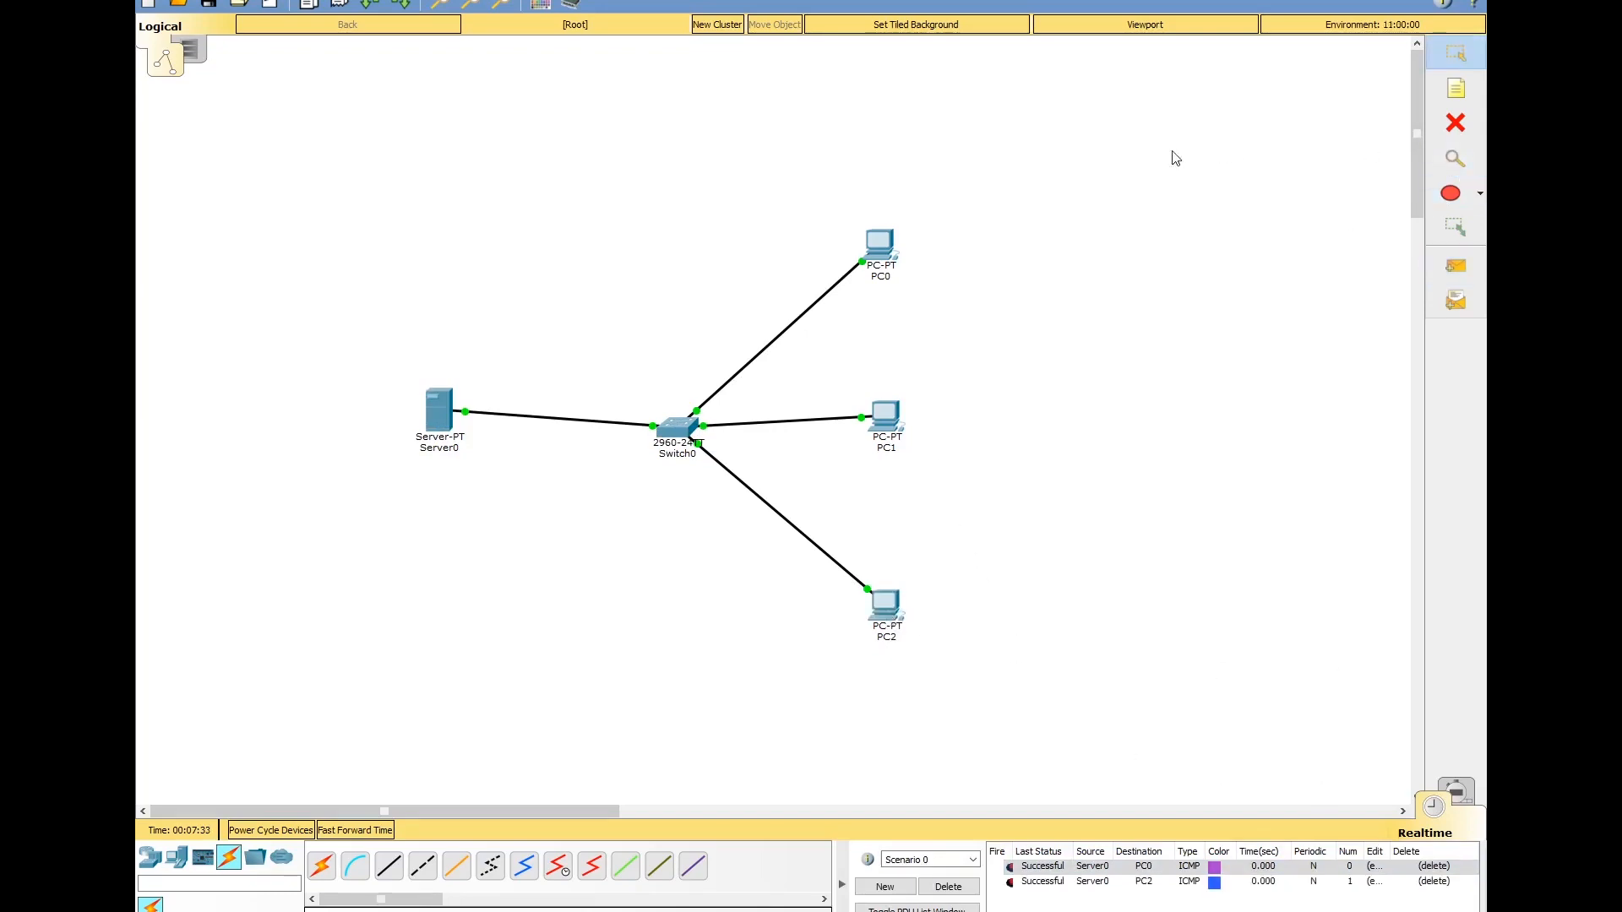
Open the web browser on PC0 at its empty URL field, and close the PC0 window
left_click(875, 242)
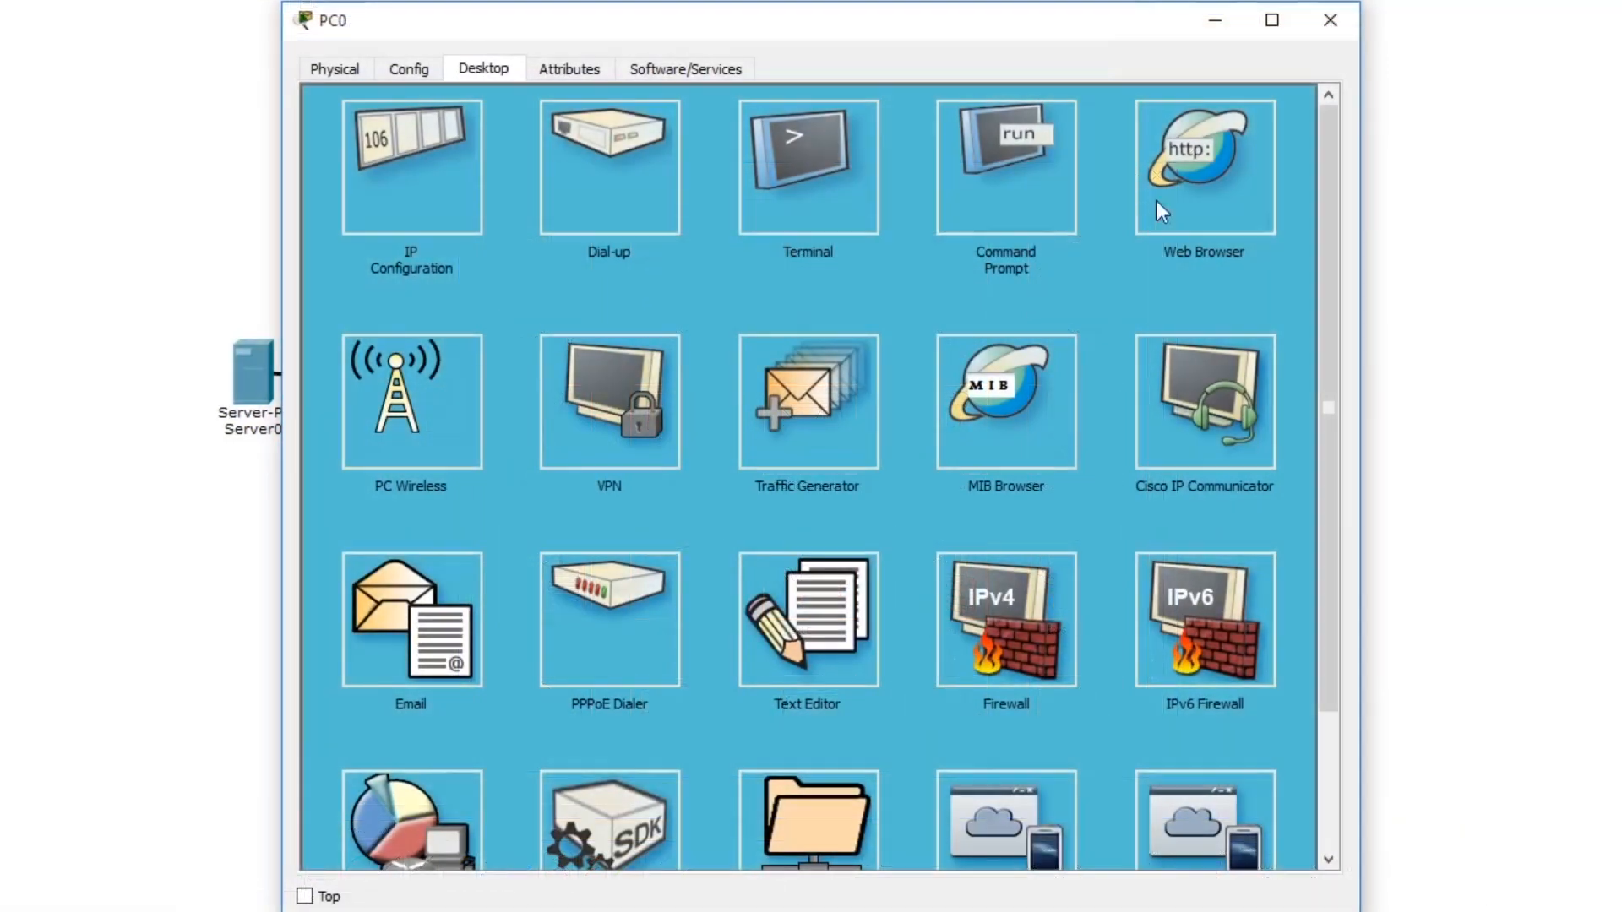
left_click(1164, 207)
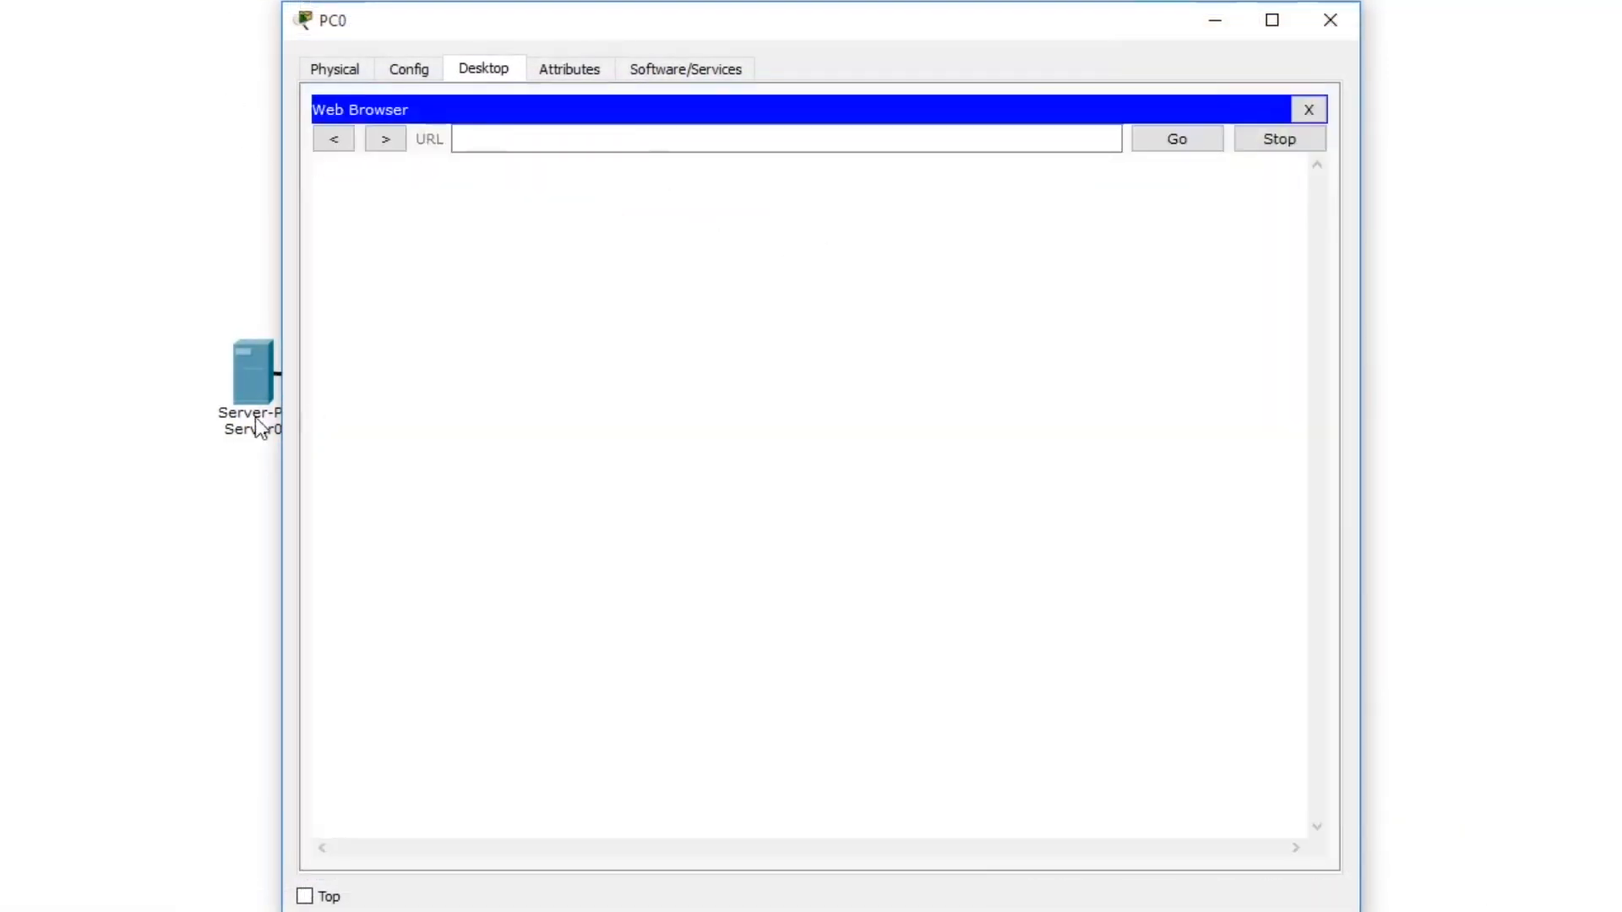
left_click(511, 142)
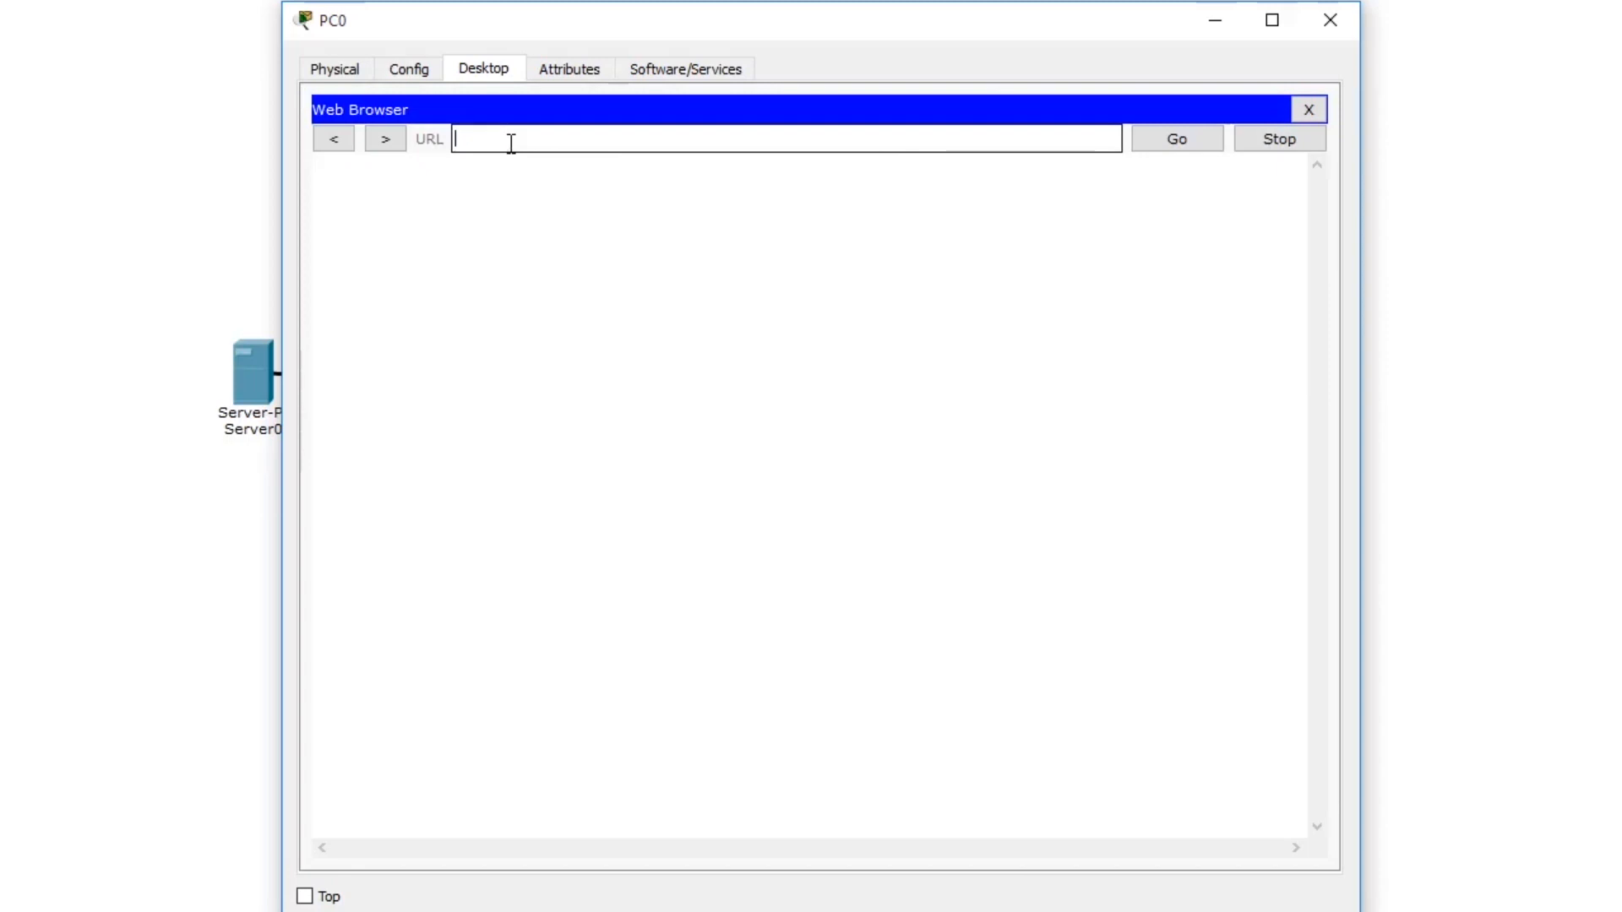
left_click(1326, 16)
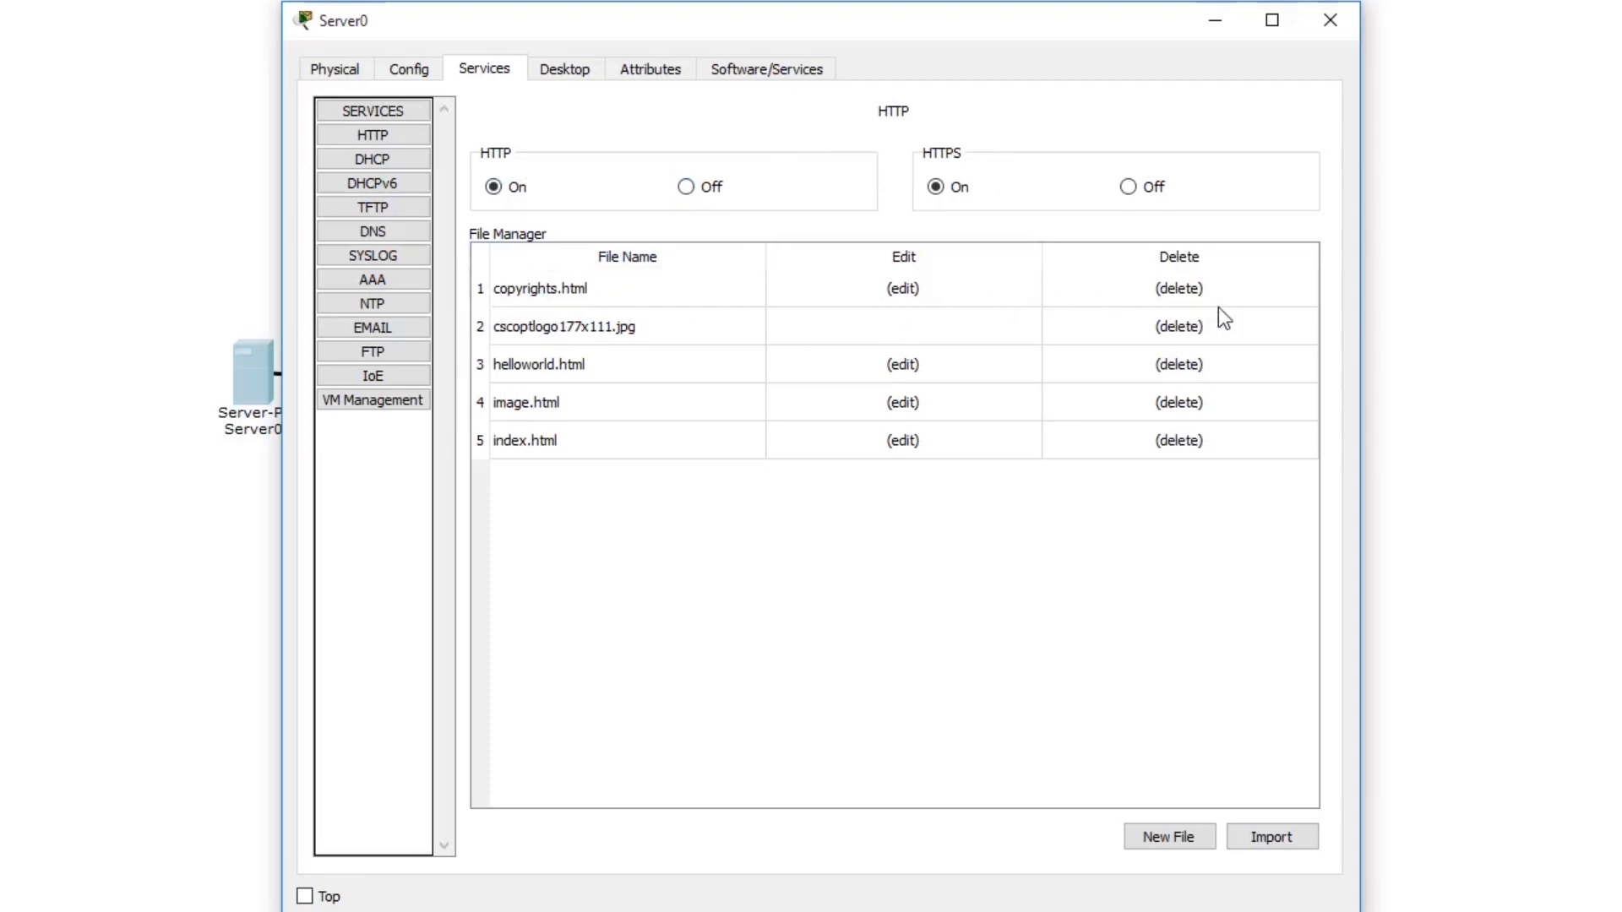
Delete copyrights.html, cscoptlogo177x111.jpg, helloworld.html and image.html from Server0's HTTP file manager, keeping only index.html
left_click(1187, 292)
left_click(812, 508)
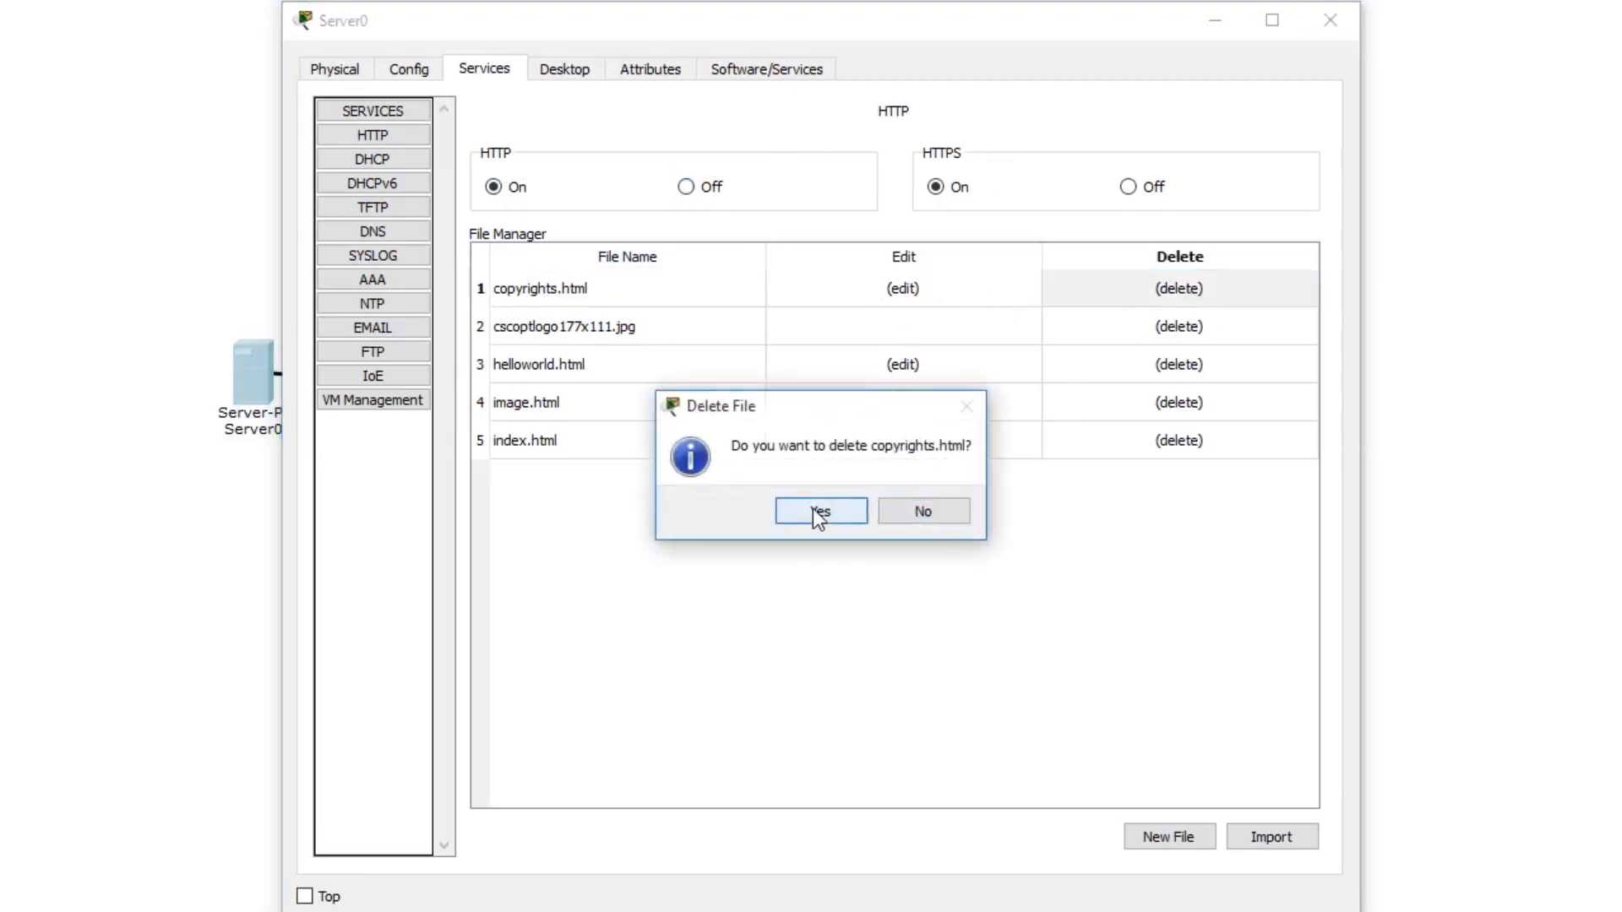
left_click(1187, 283)
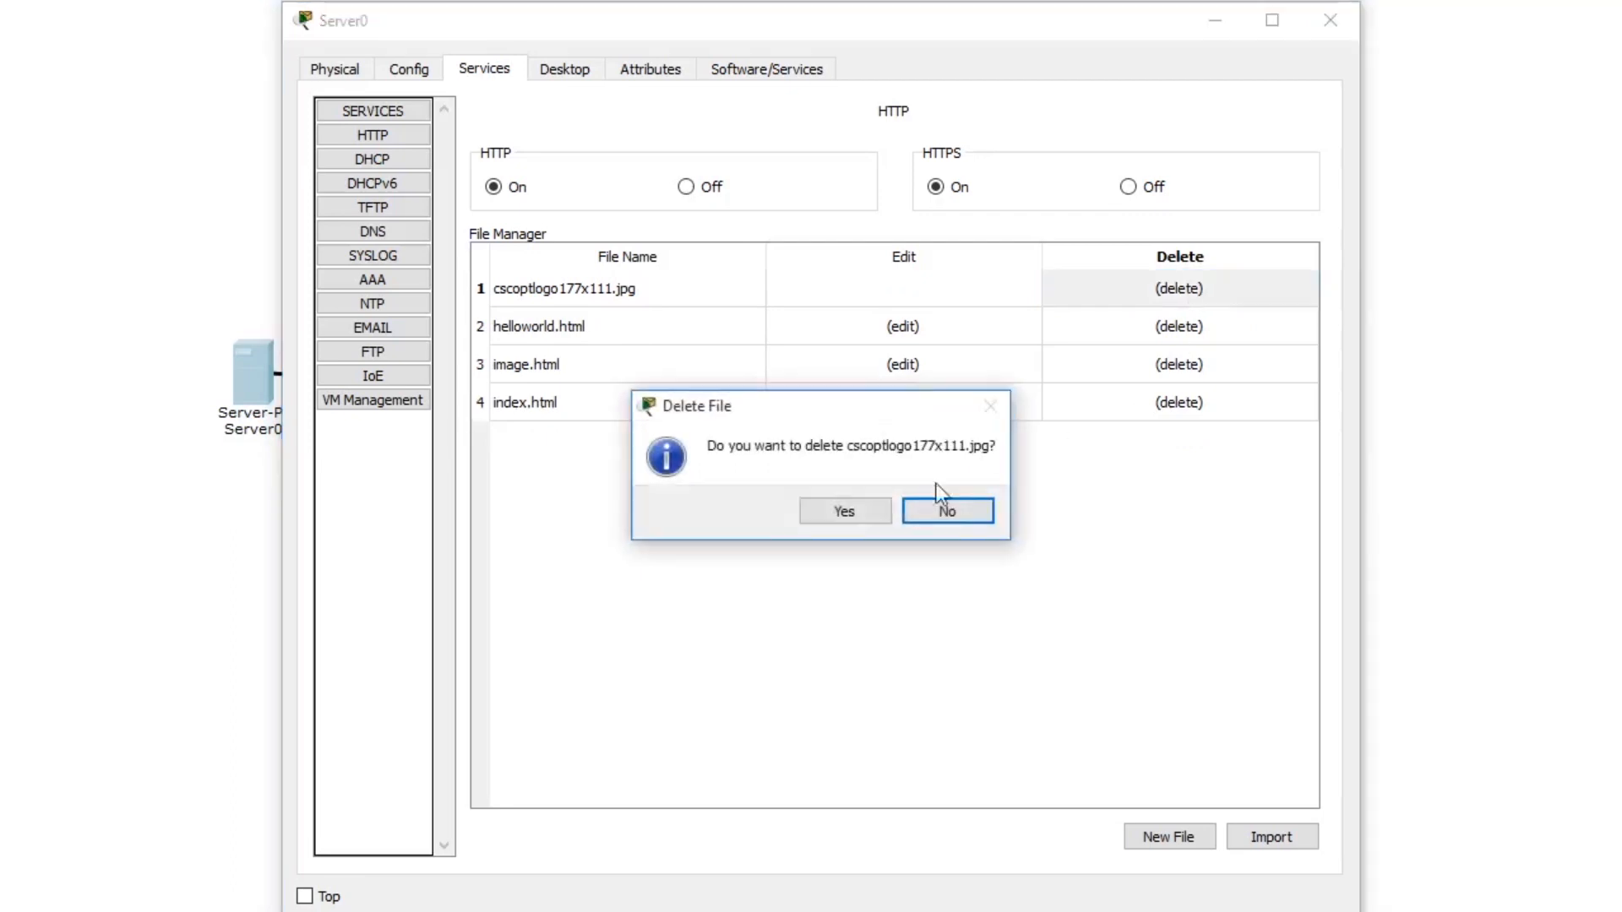
left_click(845, 506)
left_click(1191, 294)
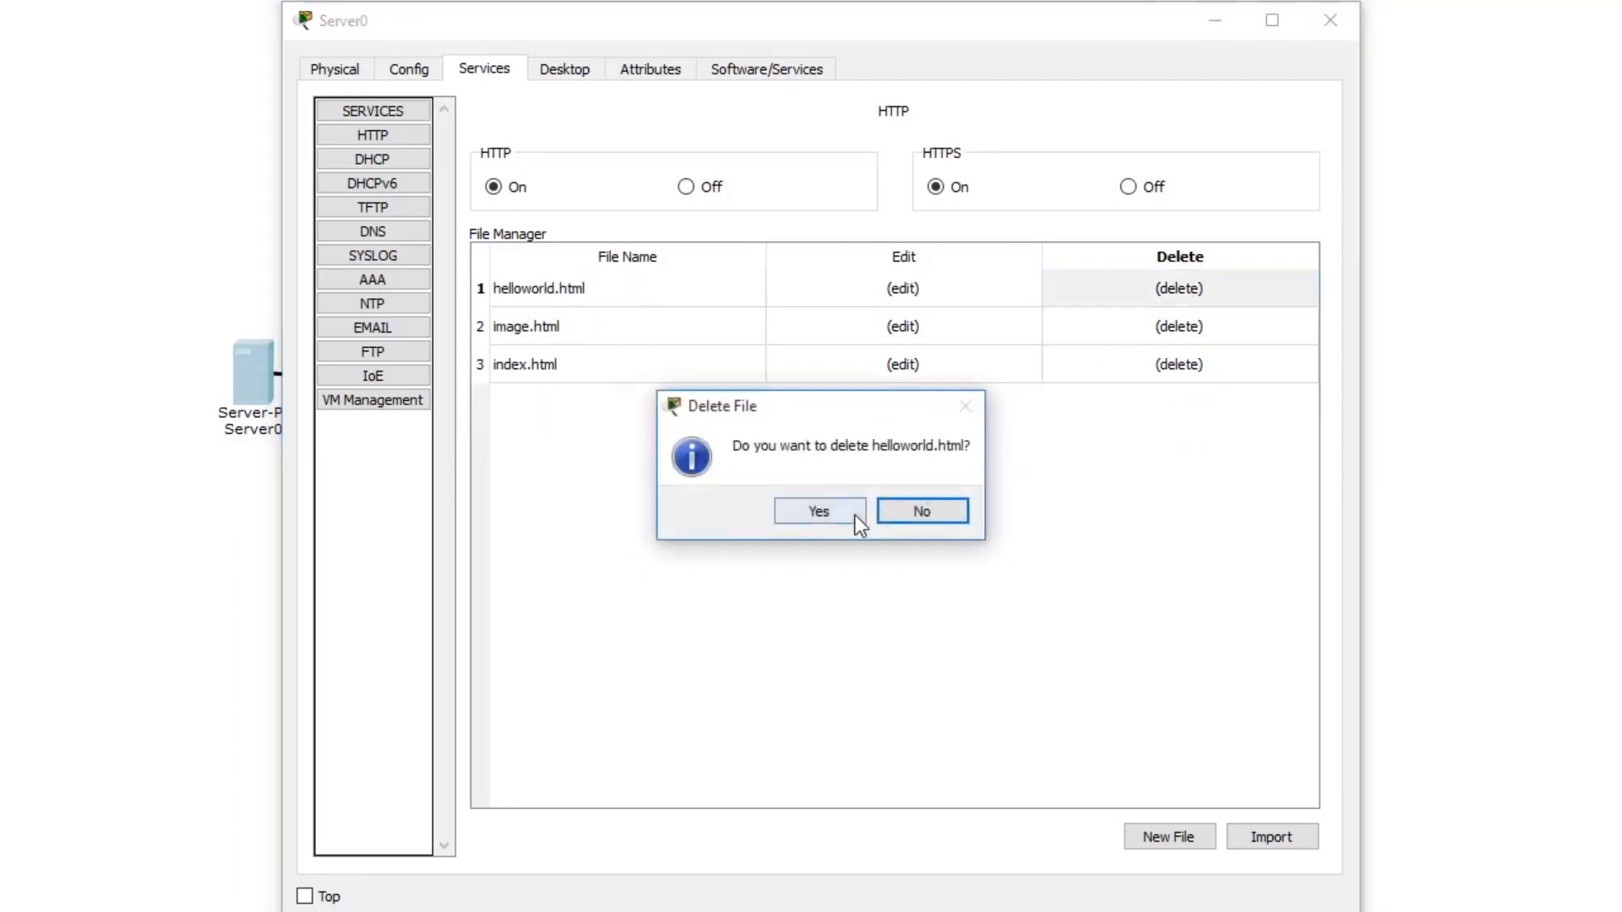
left_click(813, 510)
left_click(1164, 285)
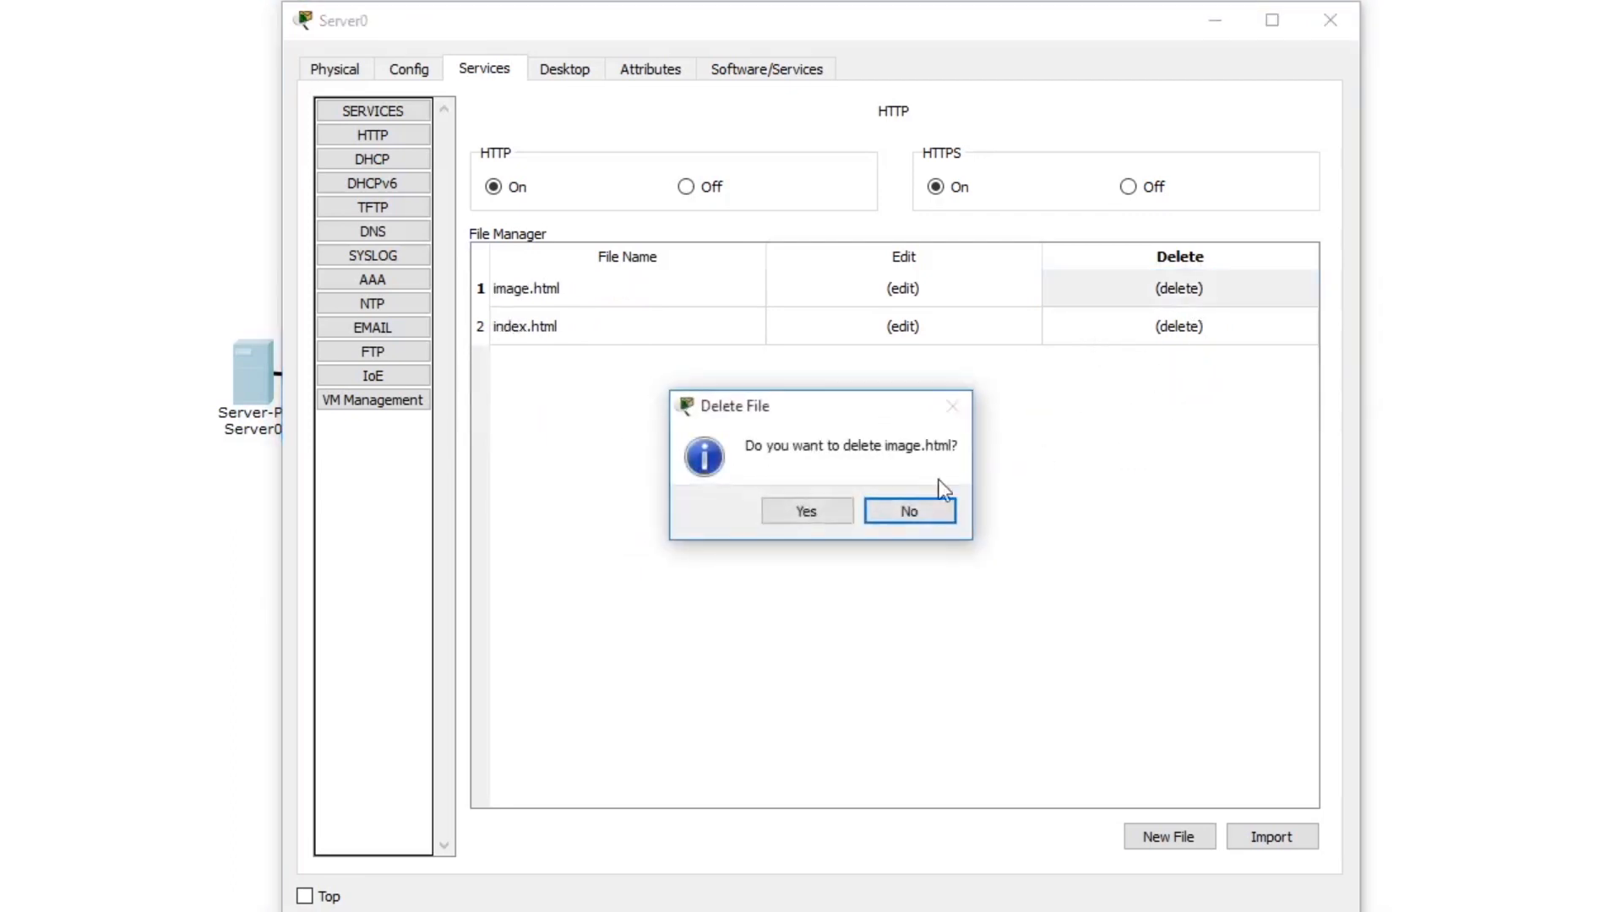
left_click(797, 514)
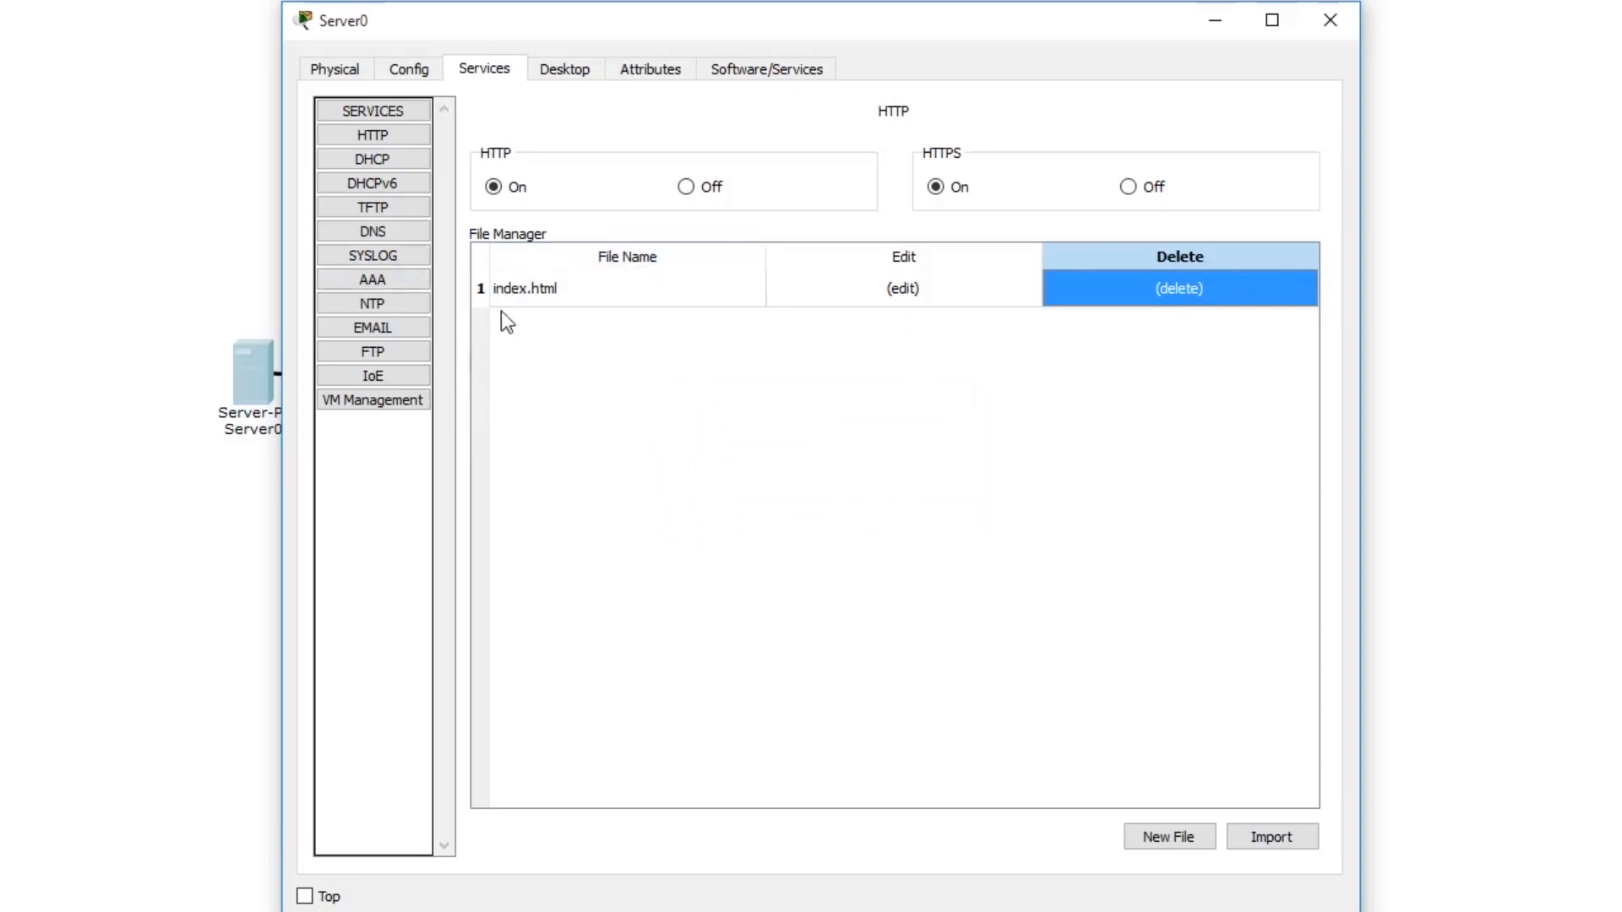
Open Server0's index.html for editing, and copy the entire index.html code from Sublime Text
left_click(903, 288)
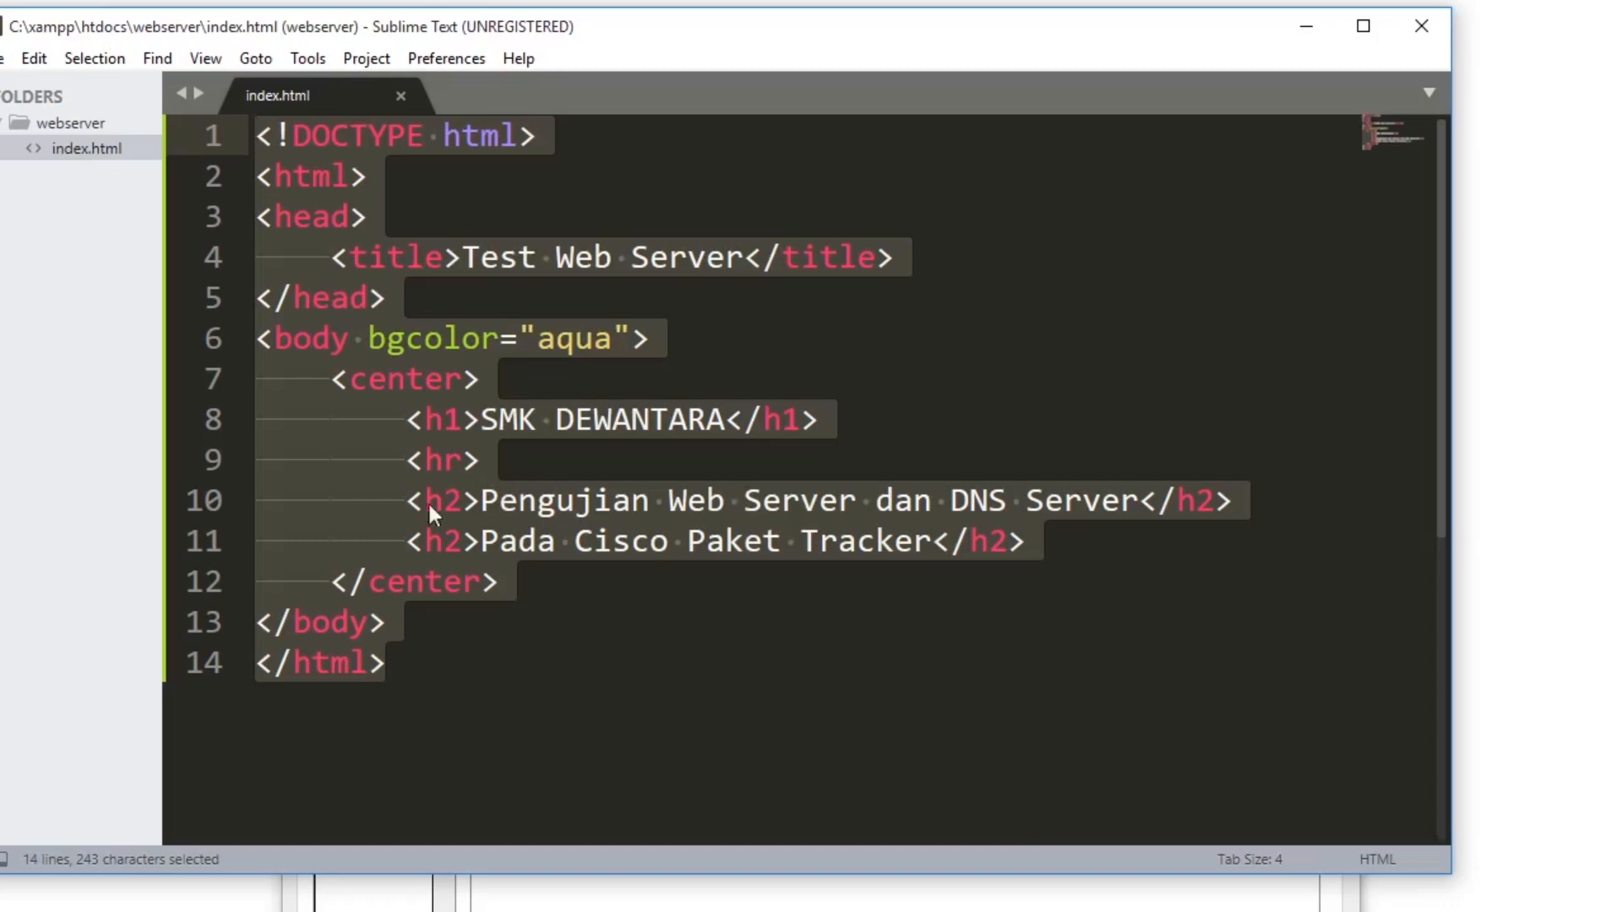
left_click(449, 657)
key("ctrl+a")
key("ctrl+c")
left_click(1305, 28)
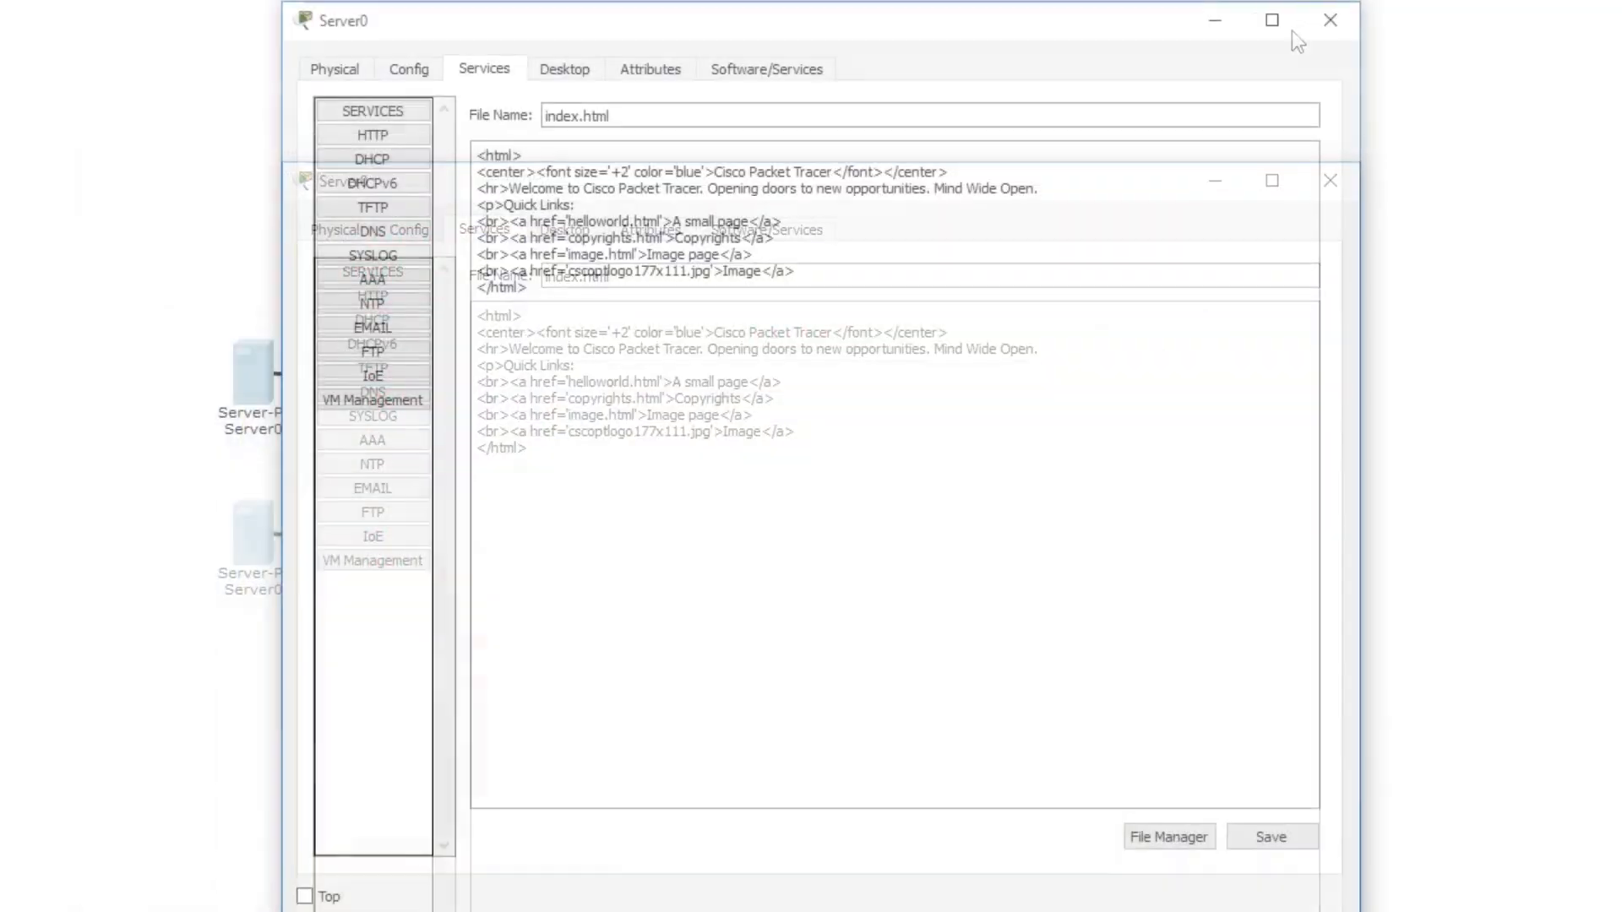
Replace all the code in Server0's index.html with the copied page, save it and return to the file manager
key("ctrl+a")
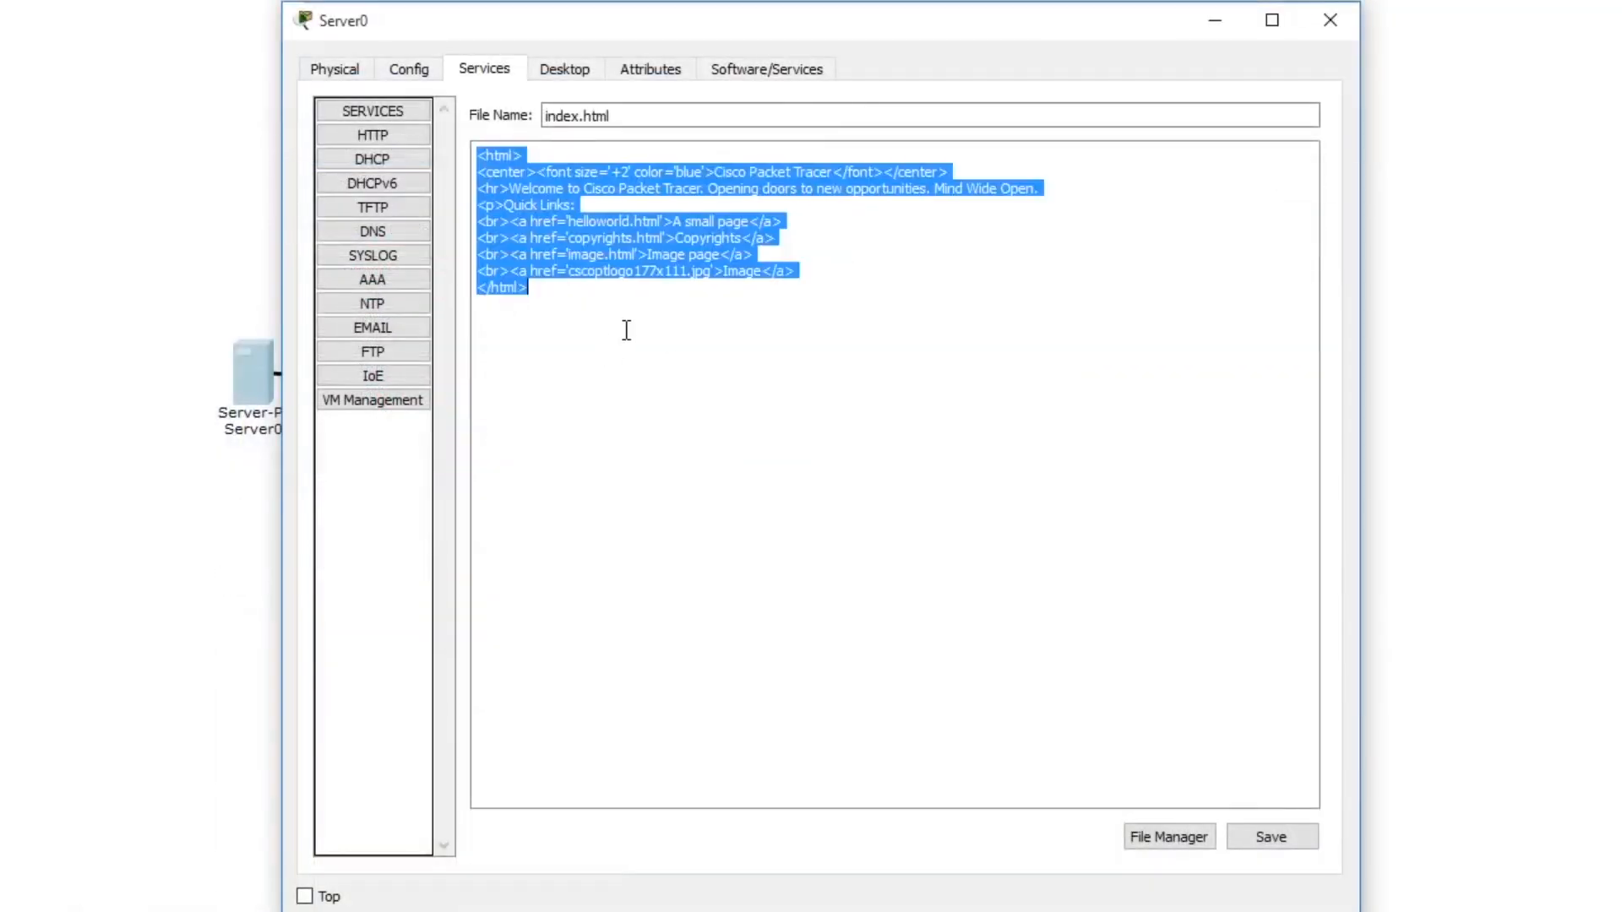
key("ctrl+v")
left_click(1272, 836)
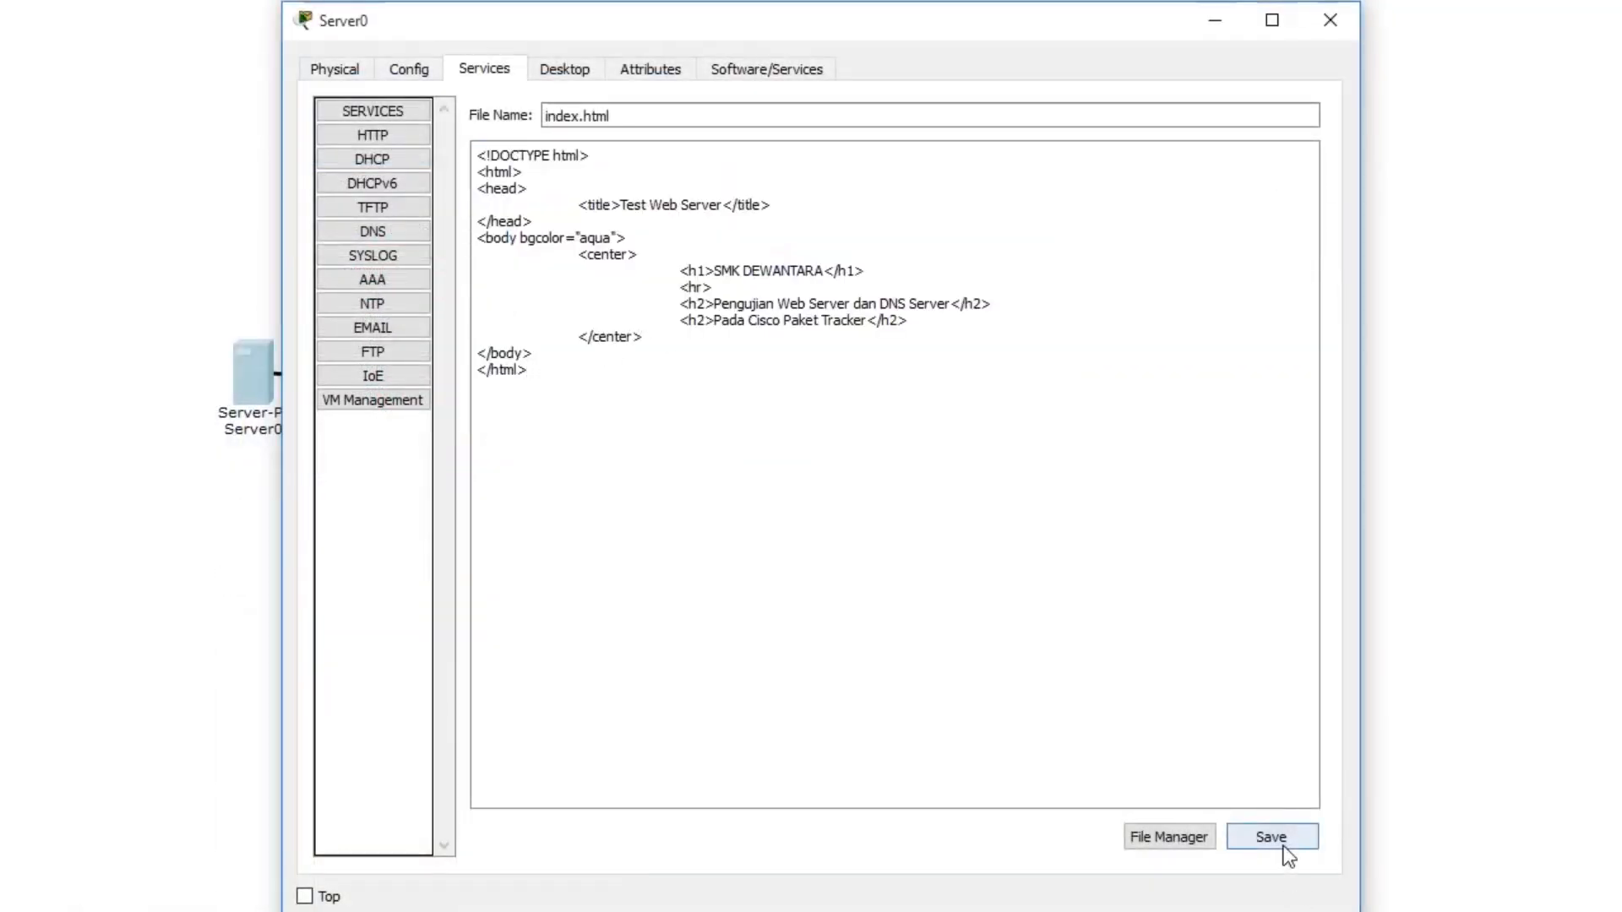
left_click(871, 505)
left_click(1170, 840)
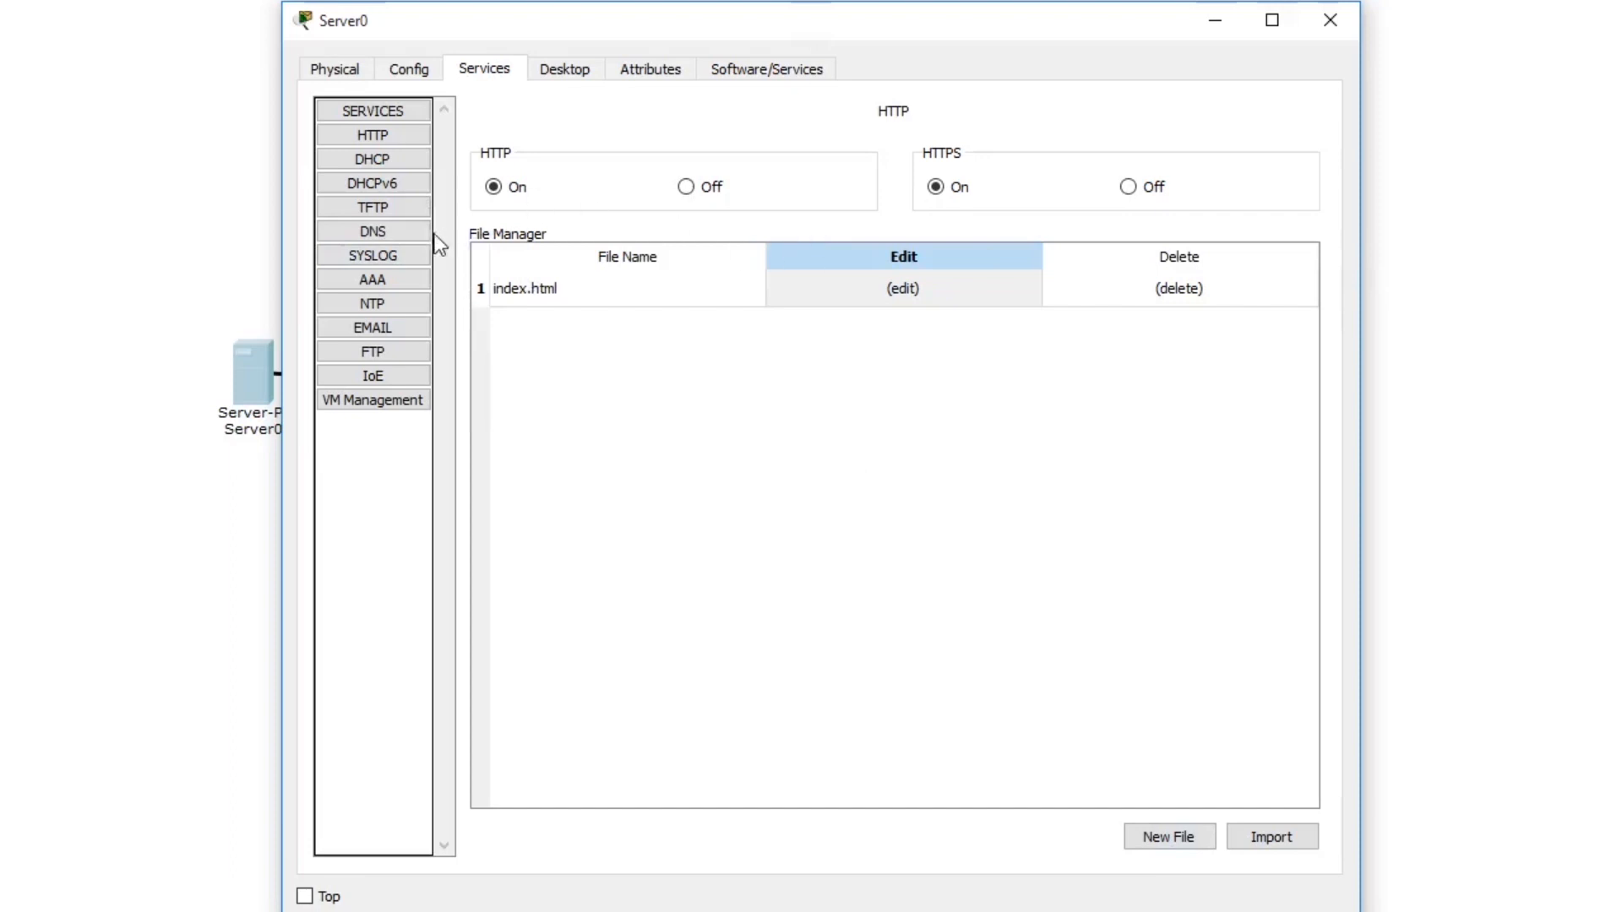
Turn on Server0's DNS service and add an A record for smk-dewantara.ac.id with address 192.168.1.1, closing the server window
left_click(379, 233)
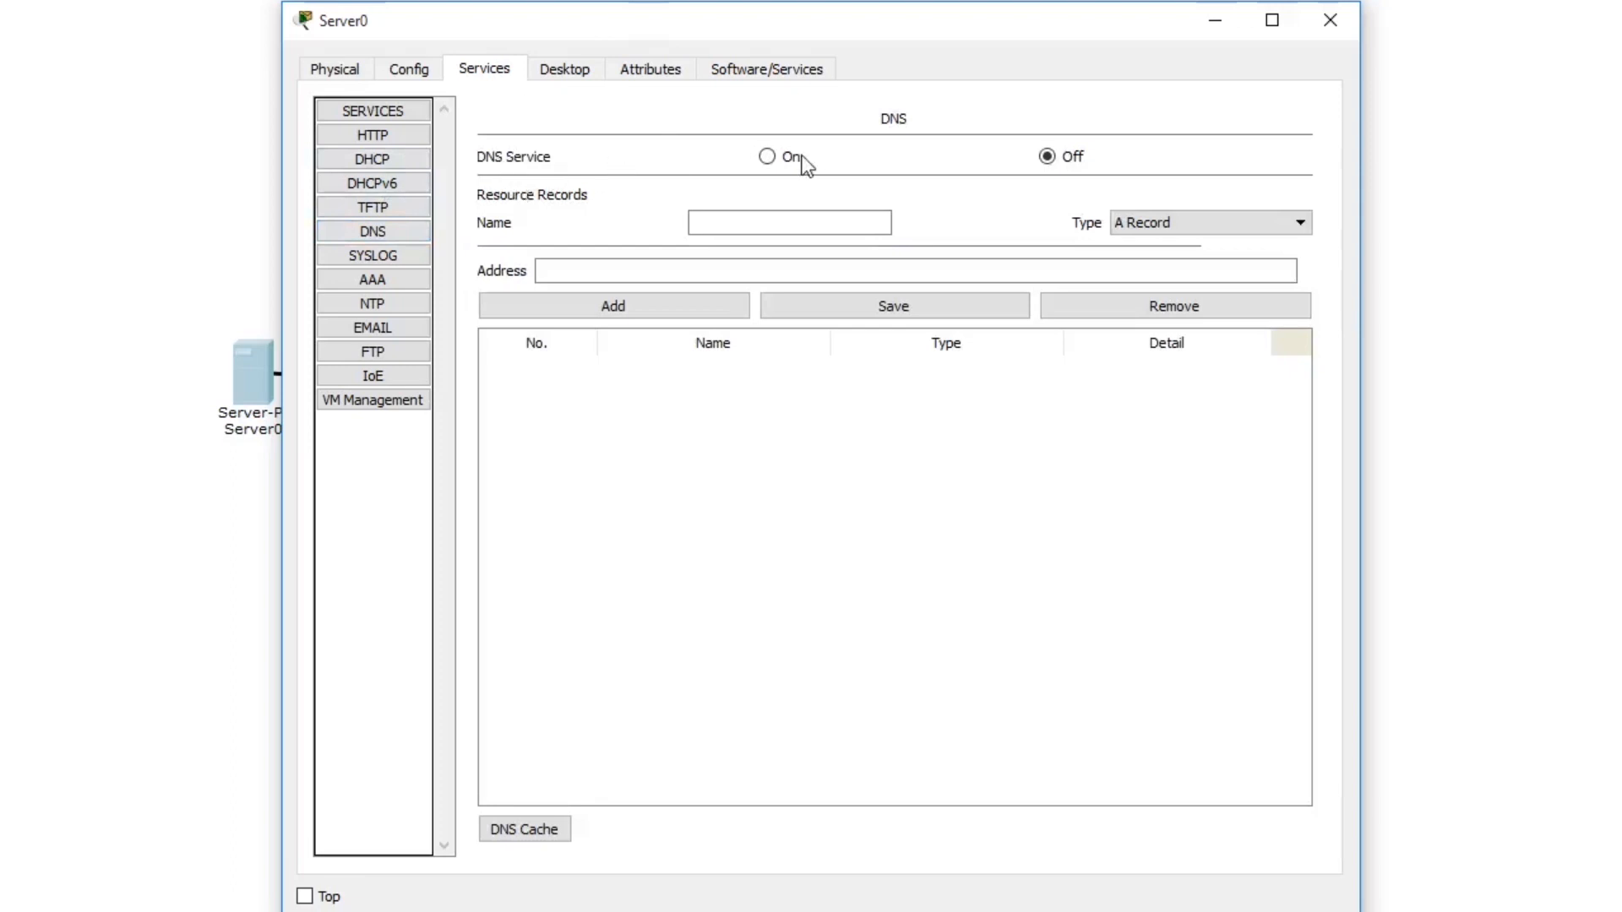
left_click(769, 157)
left_click(727, 222)
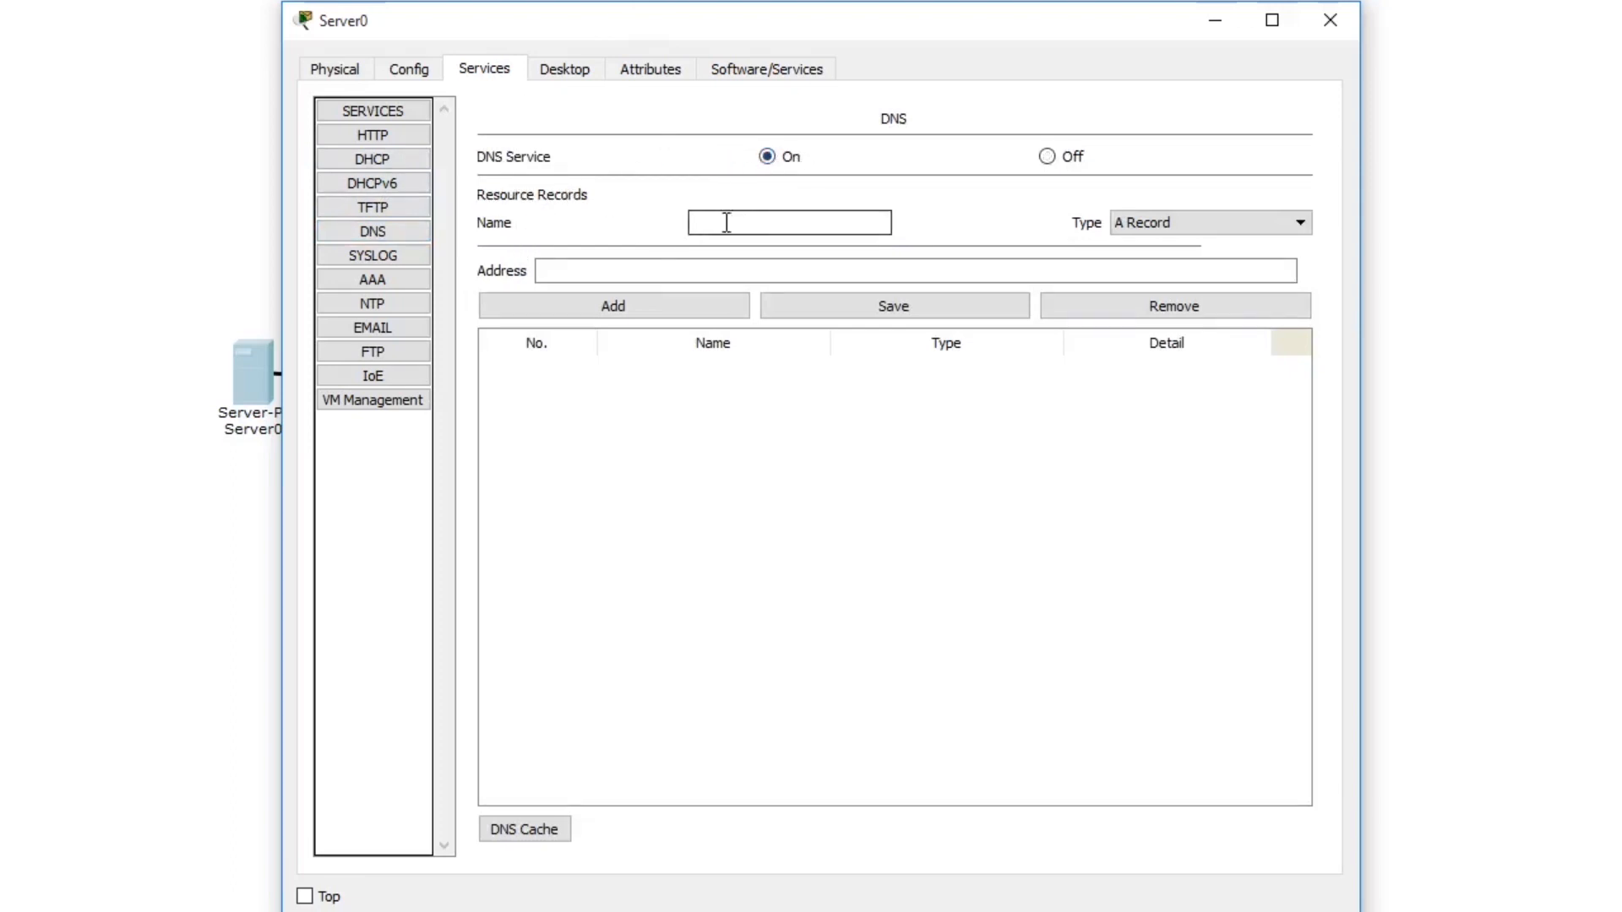
type("s")
type("mk-dewantara.ac.id")
left_click(722, 264)
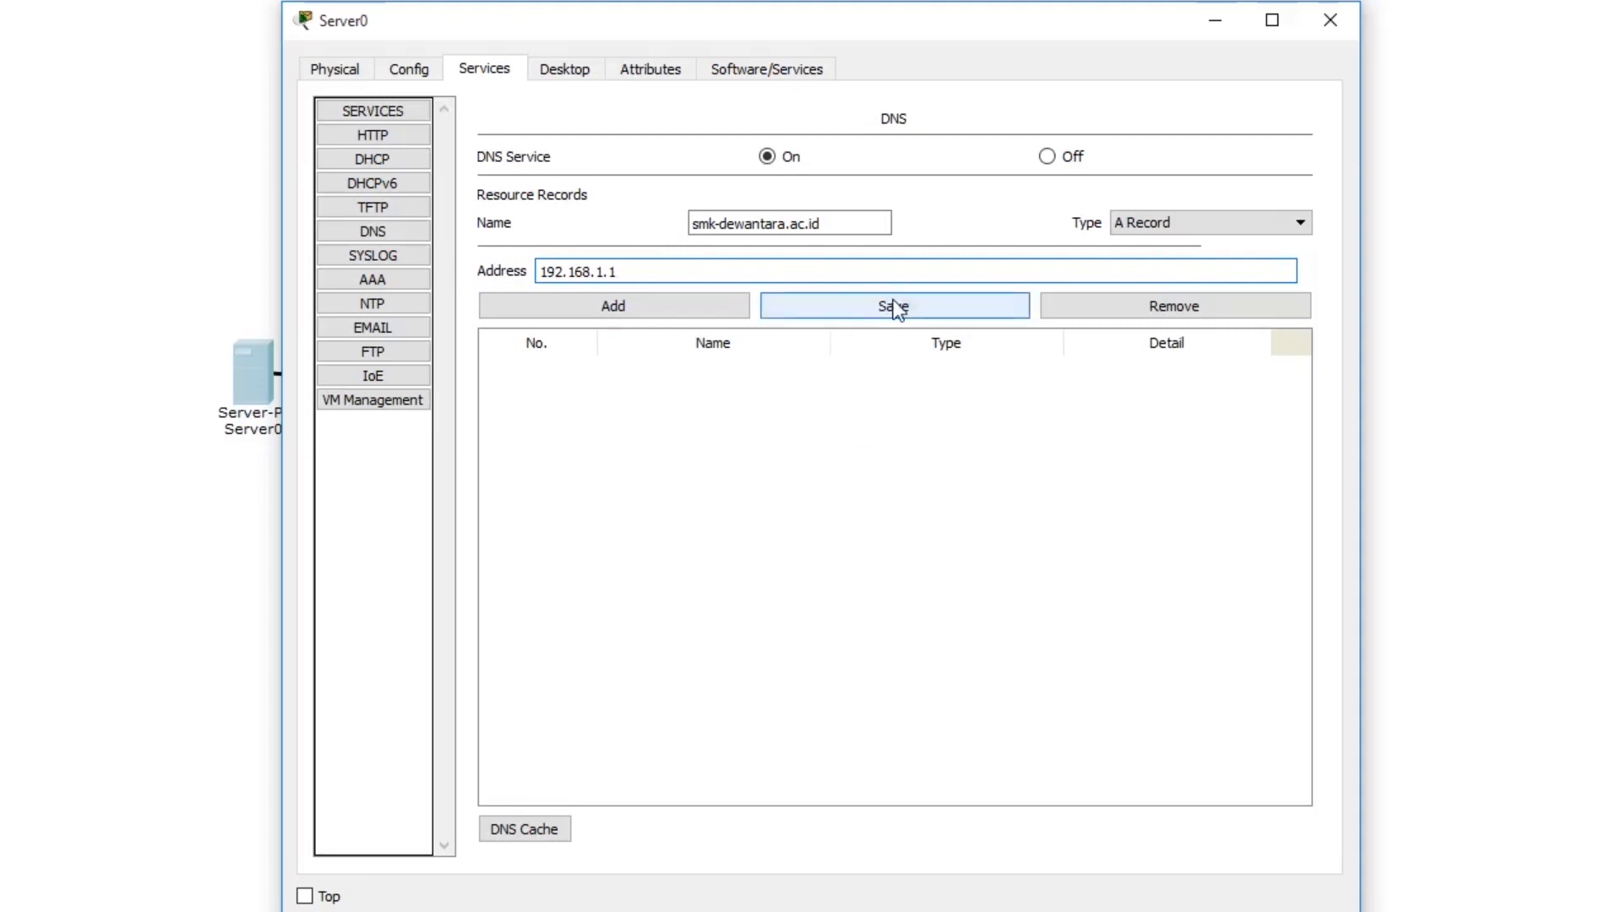
left_click(693, 304)
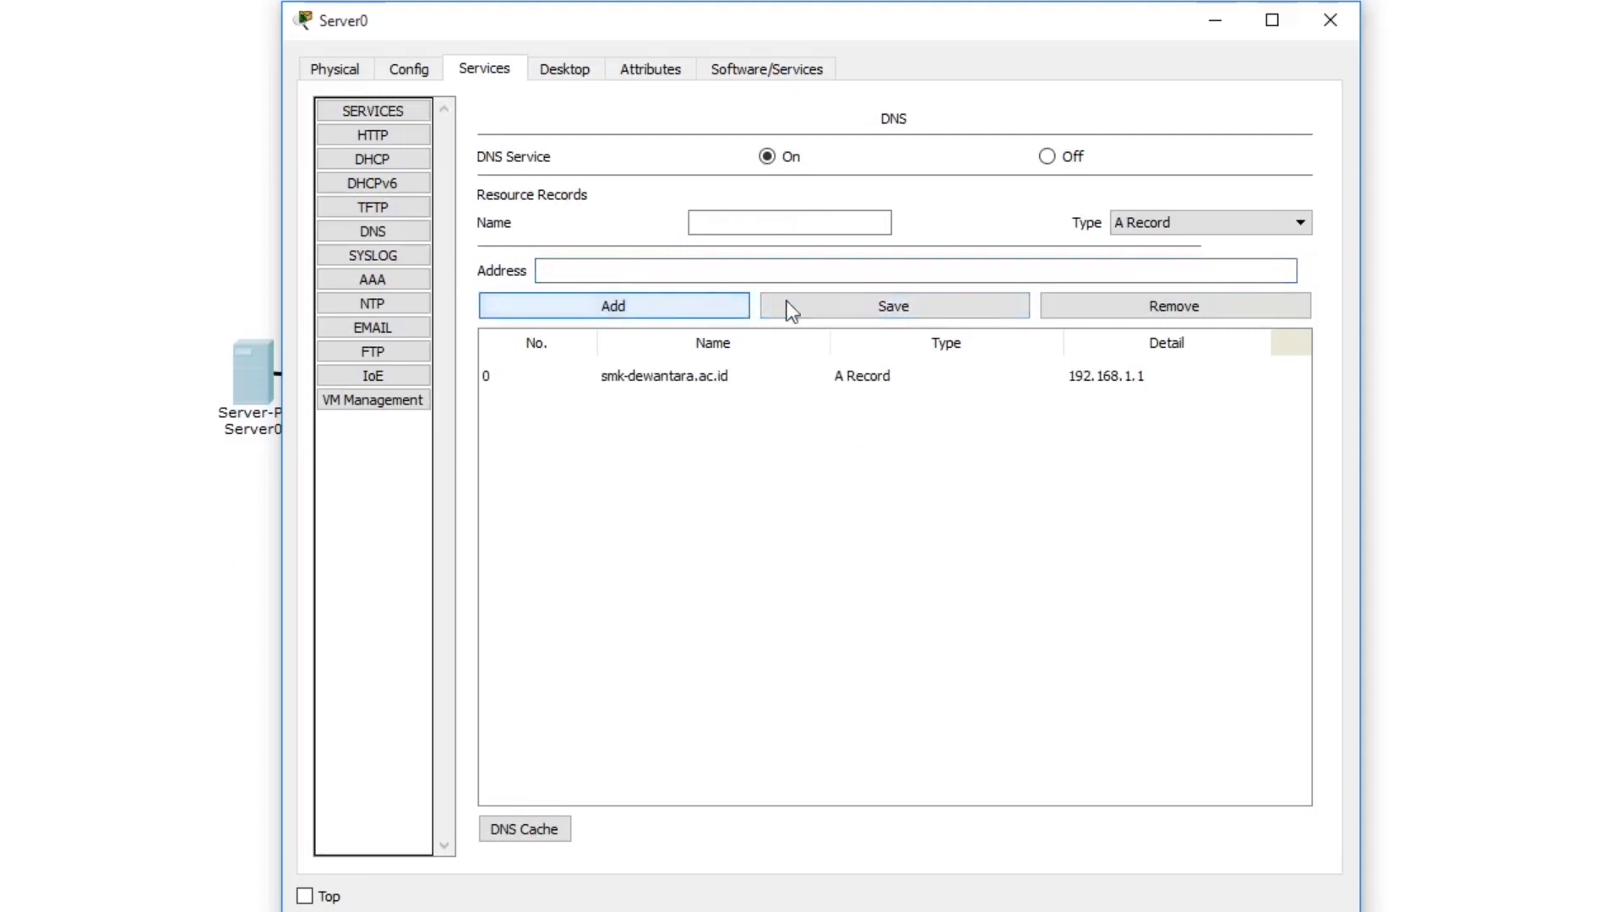
left_click(868, 309)
left_click(883, 441)
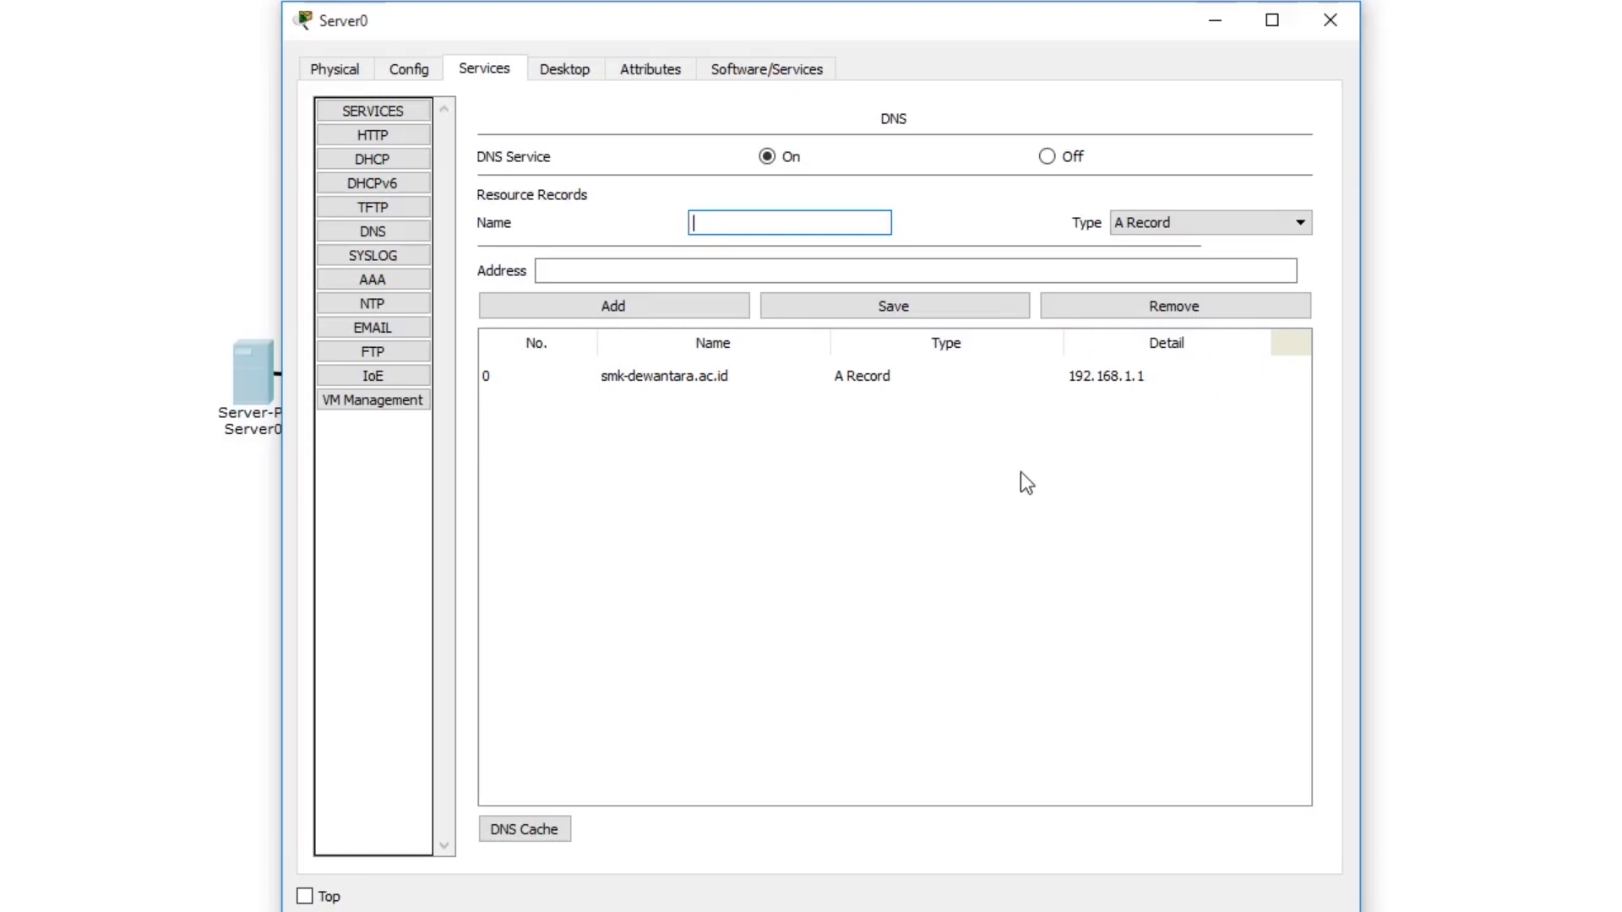
left_click(1326, 18)
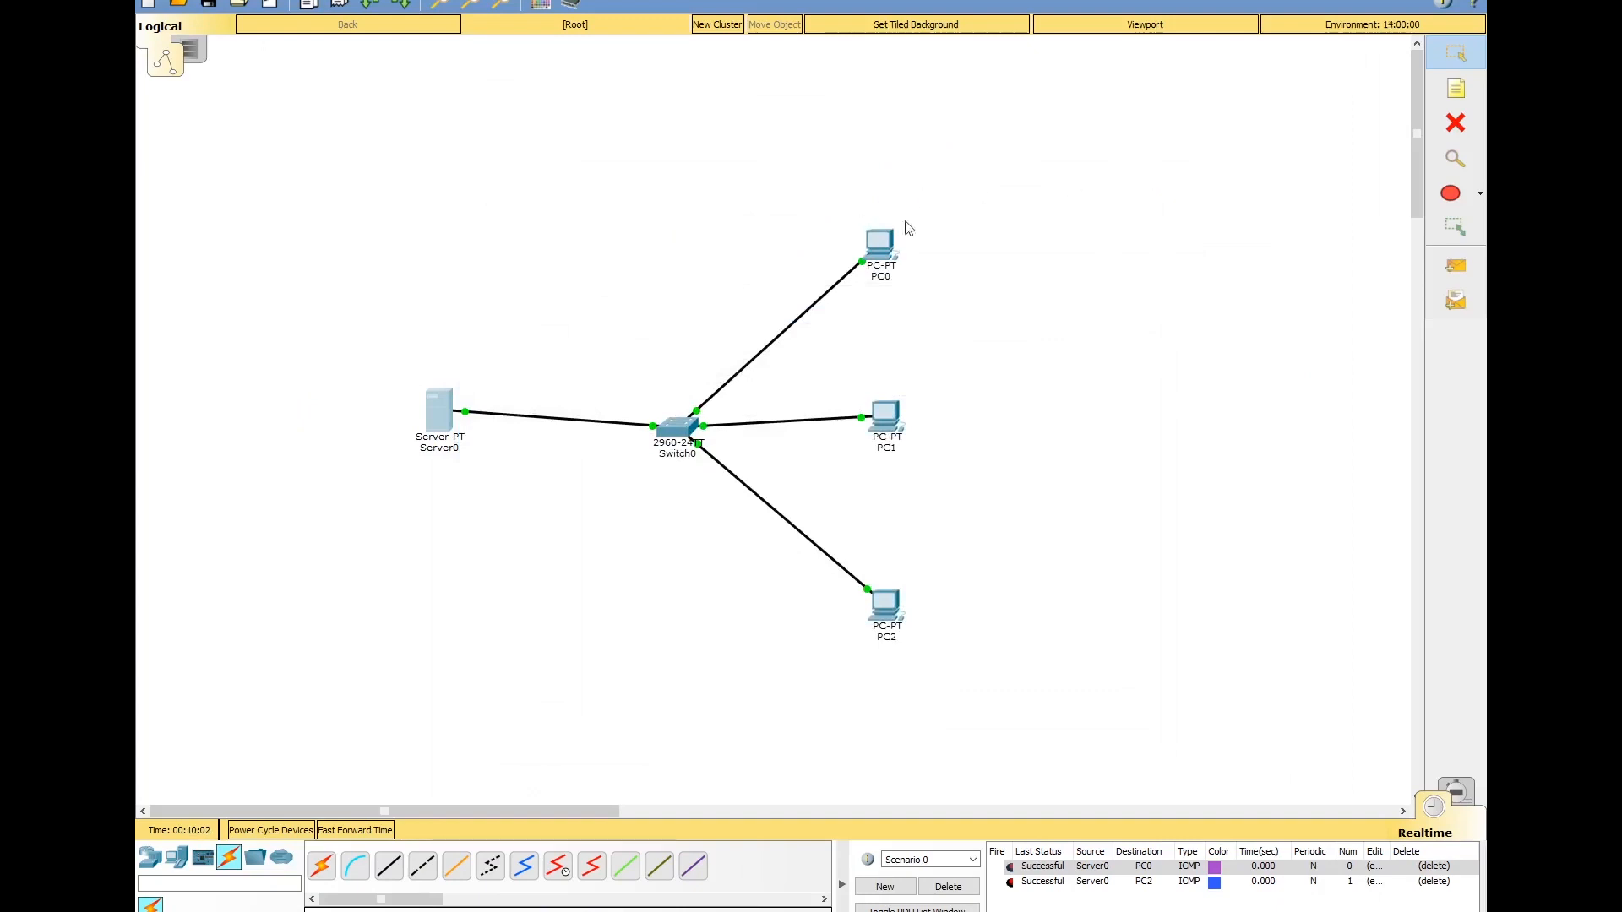
Send a simple PDU from Server0 to PC1 to test the connection, and delete the scenario to clear the PDU list
left_click(1456, 266)
left_click(437, 395)
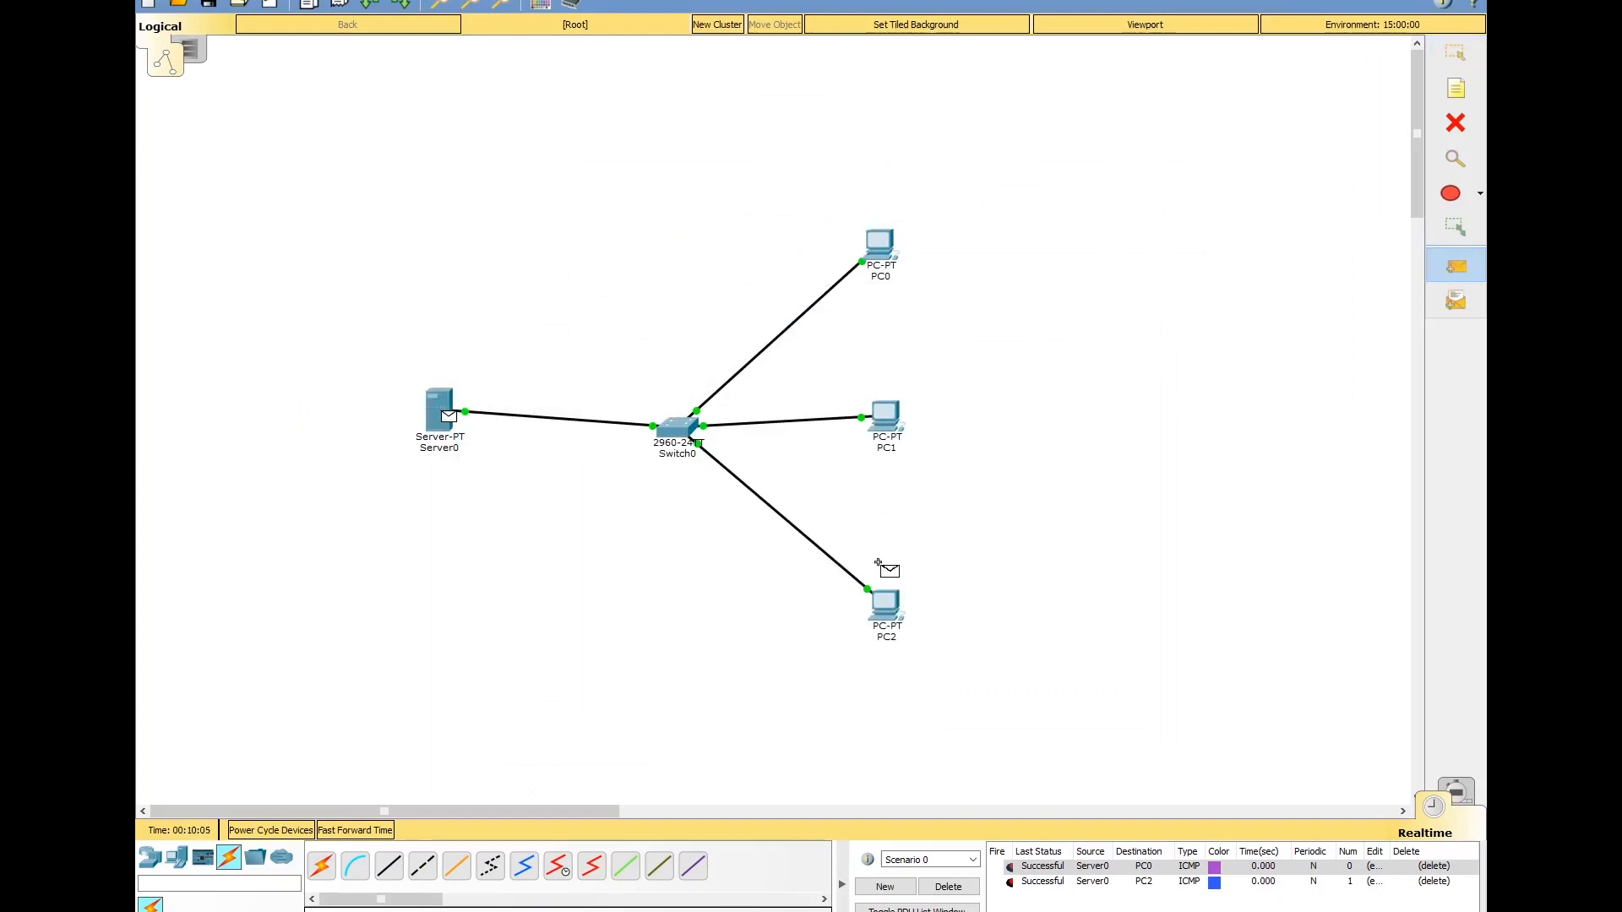
left_click(892, 425)
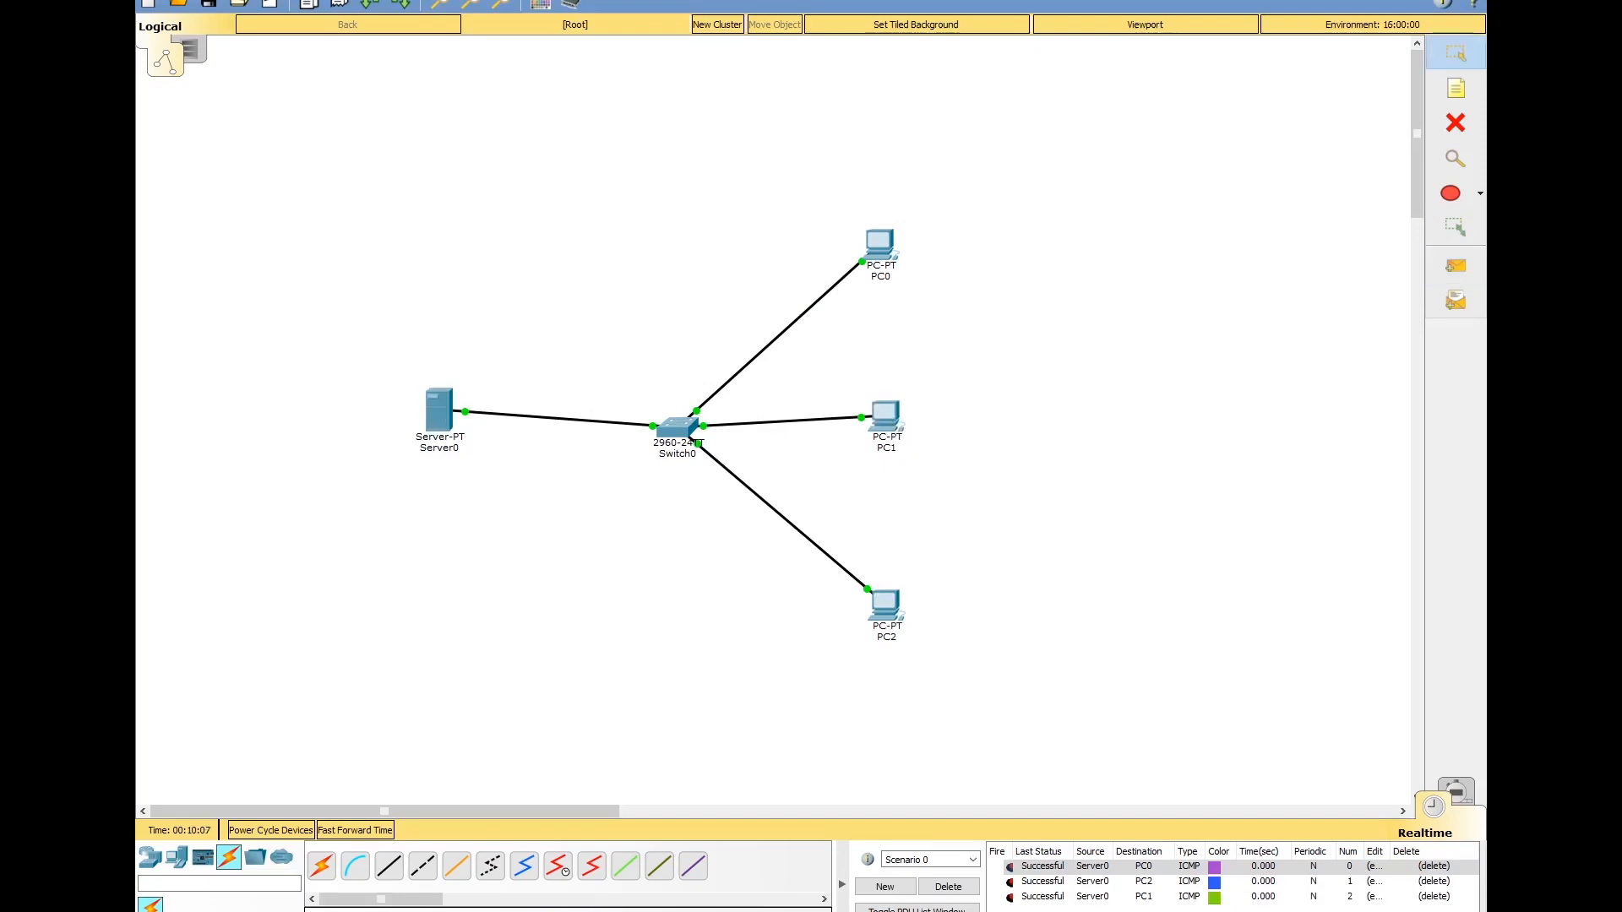
left_click(950, 888)
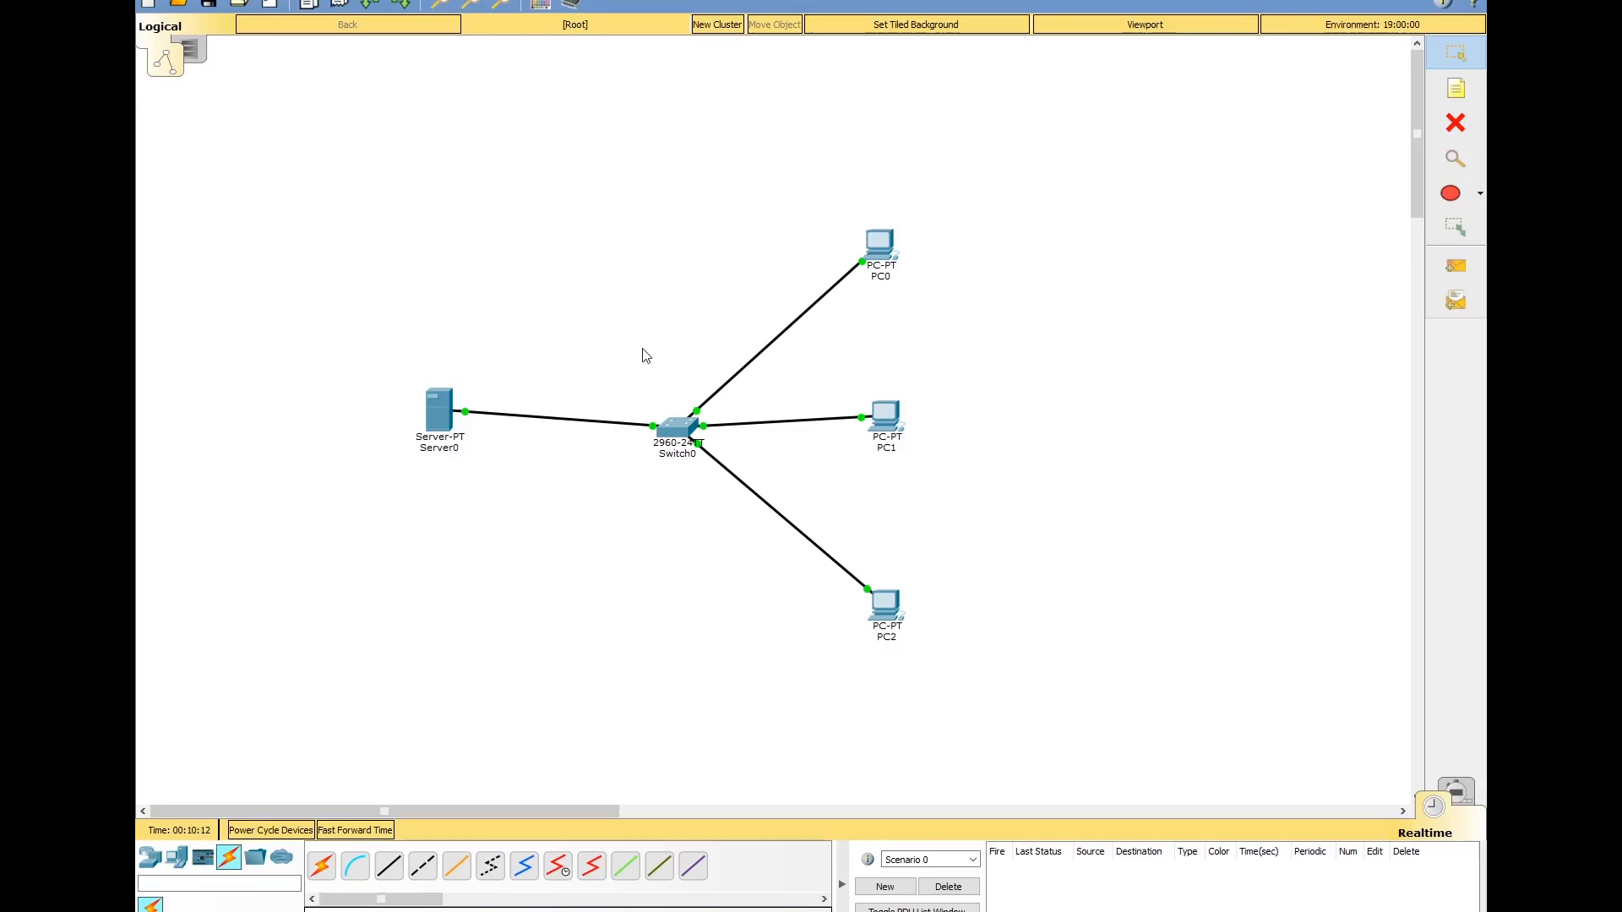
Load smk-dewantara.ac.id in PC0's web browser to test the domain name
left_click(886, 242)
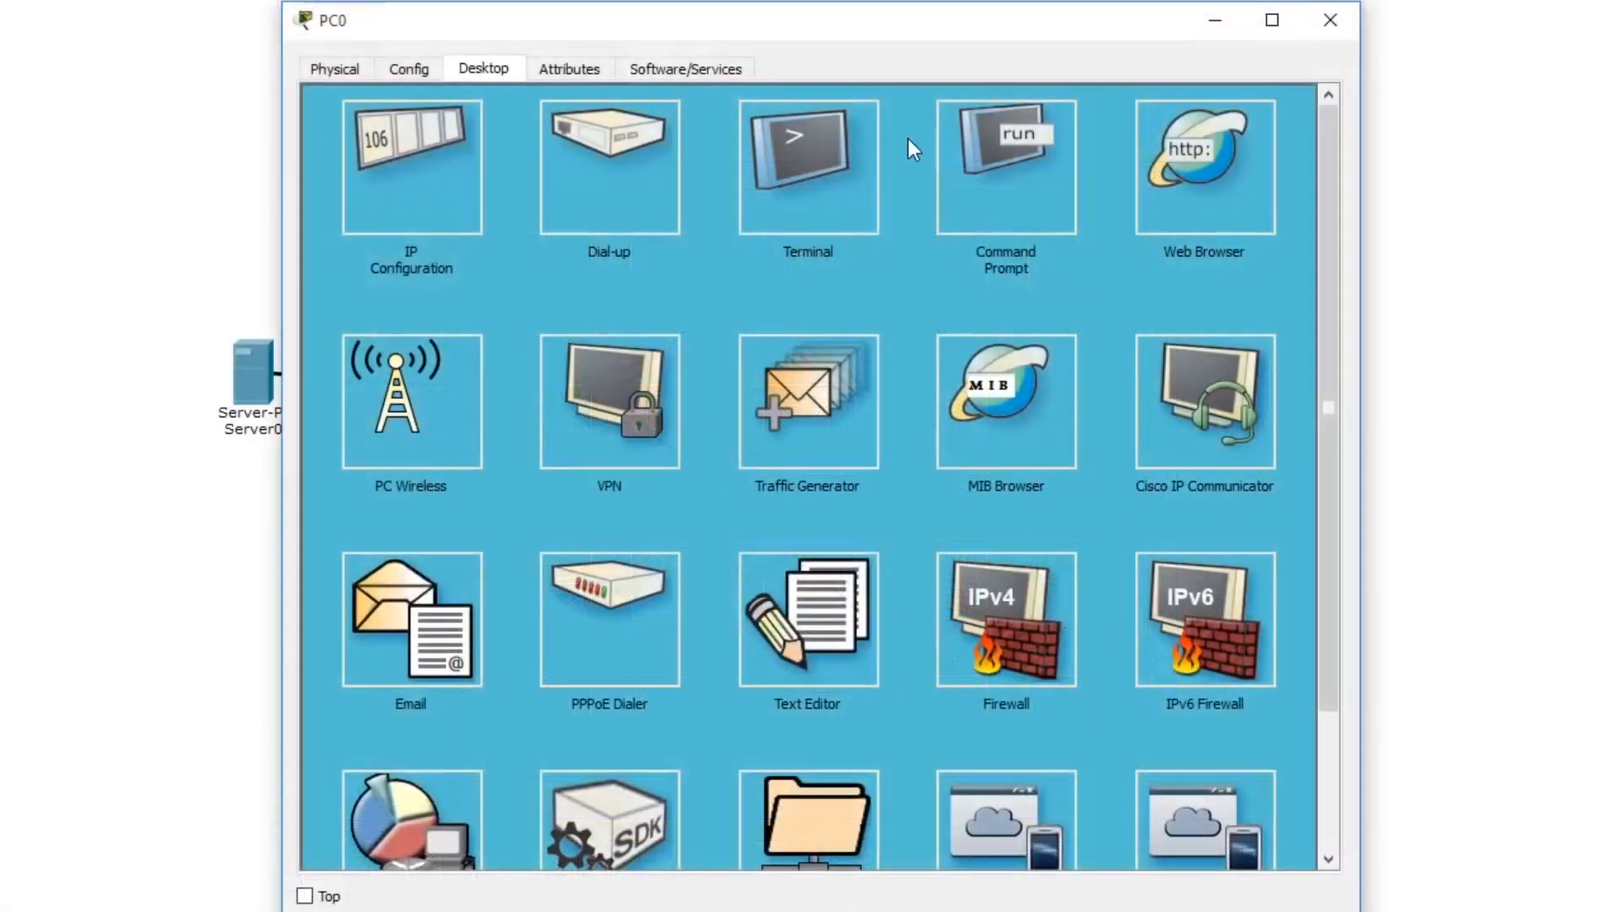
left_click(1238, 166)
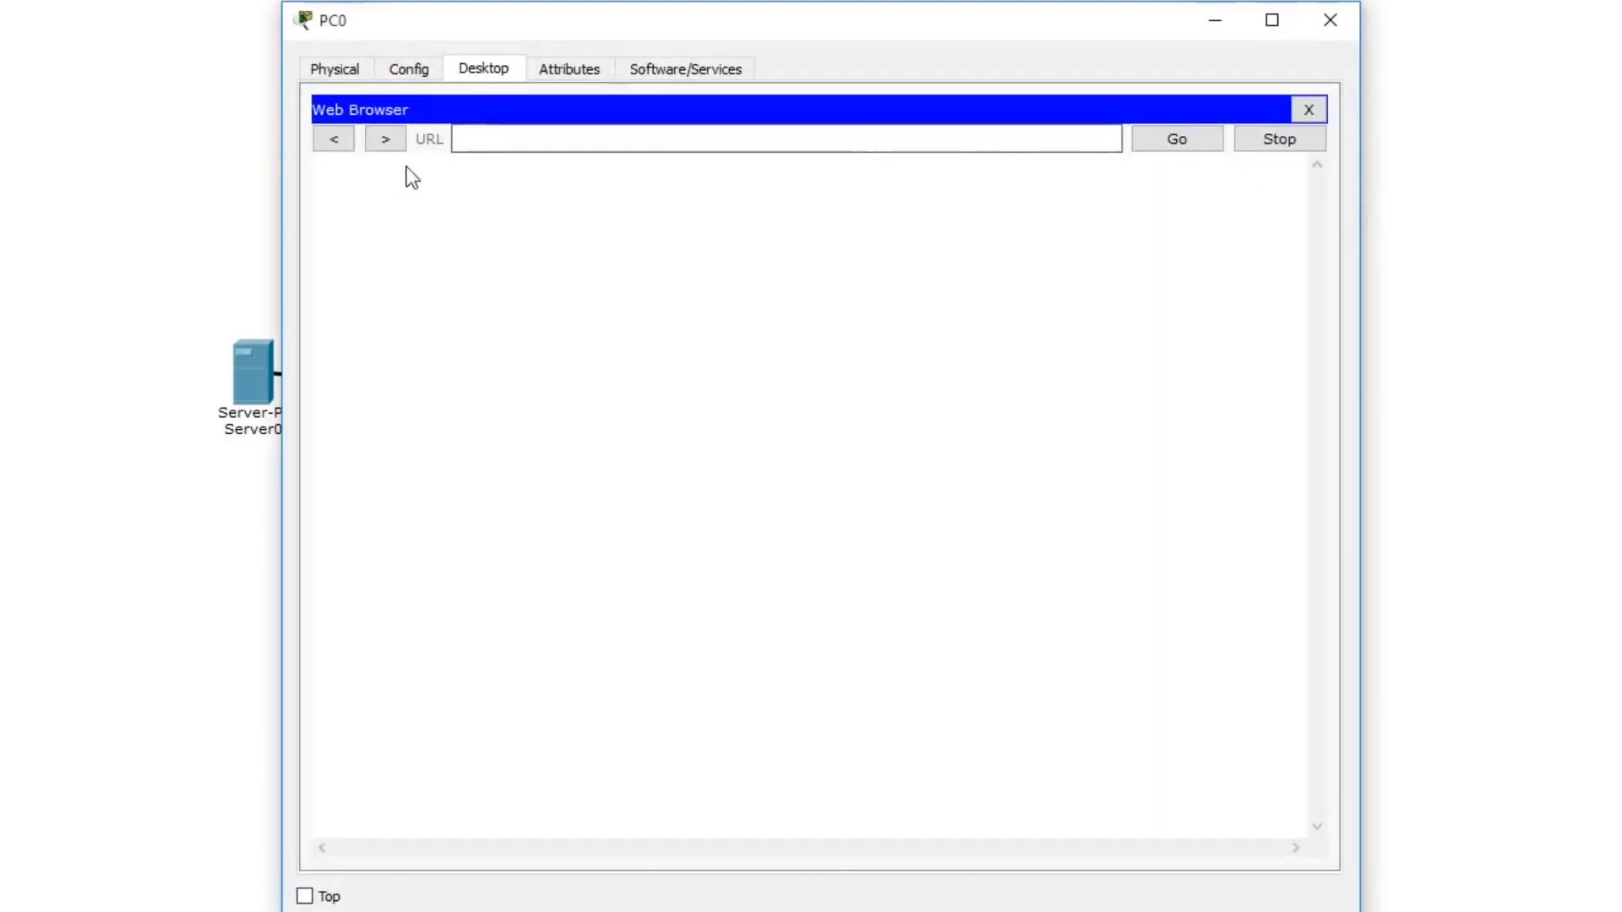
left_click(474, 141)
type("smk-de")
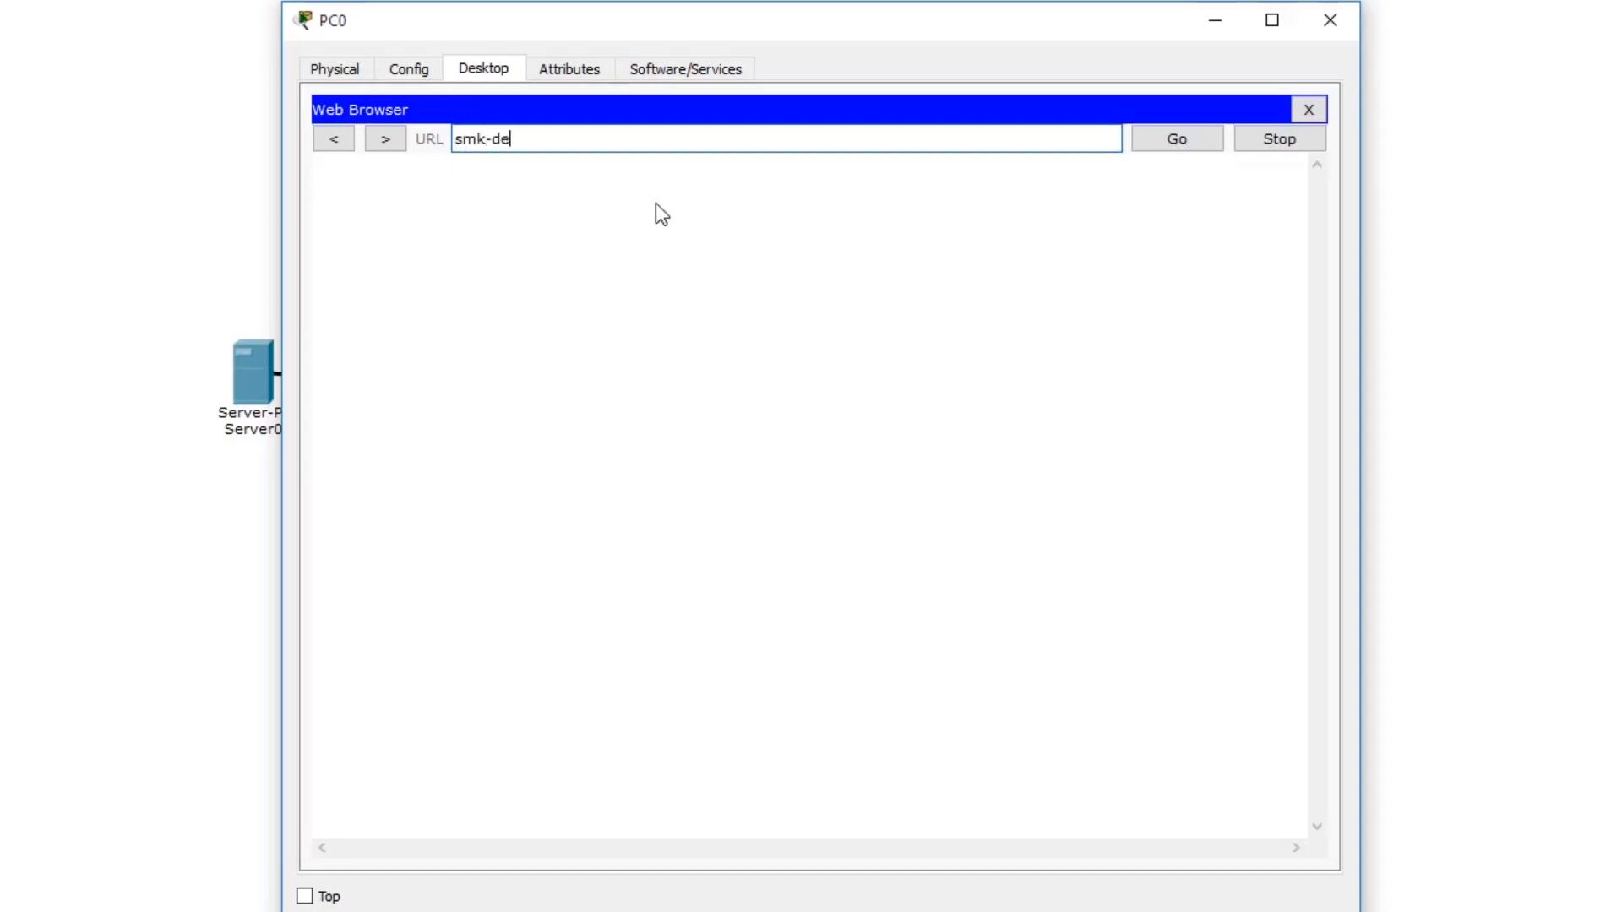
type("w")
type("antara")
type(".ac.i")
type("d")
key("Return")
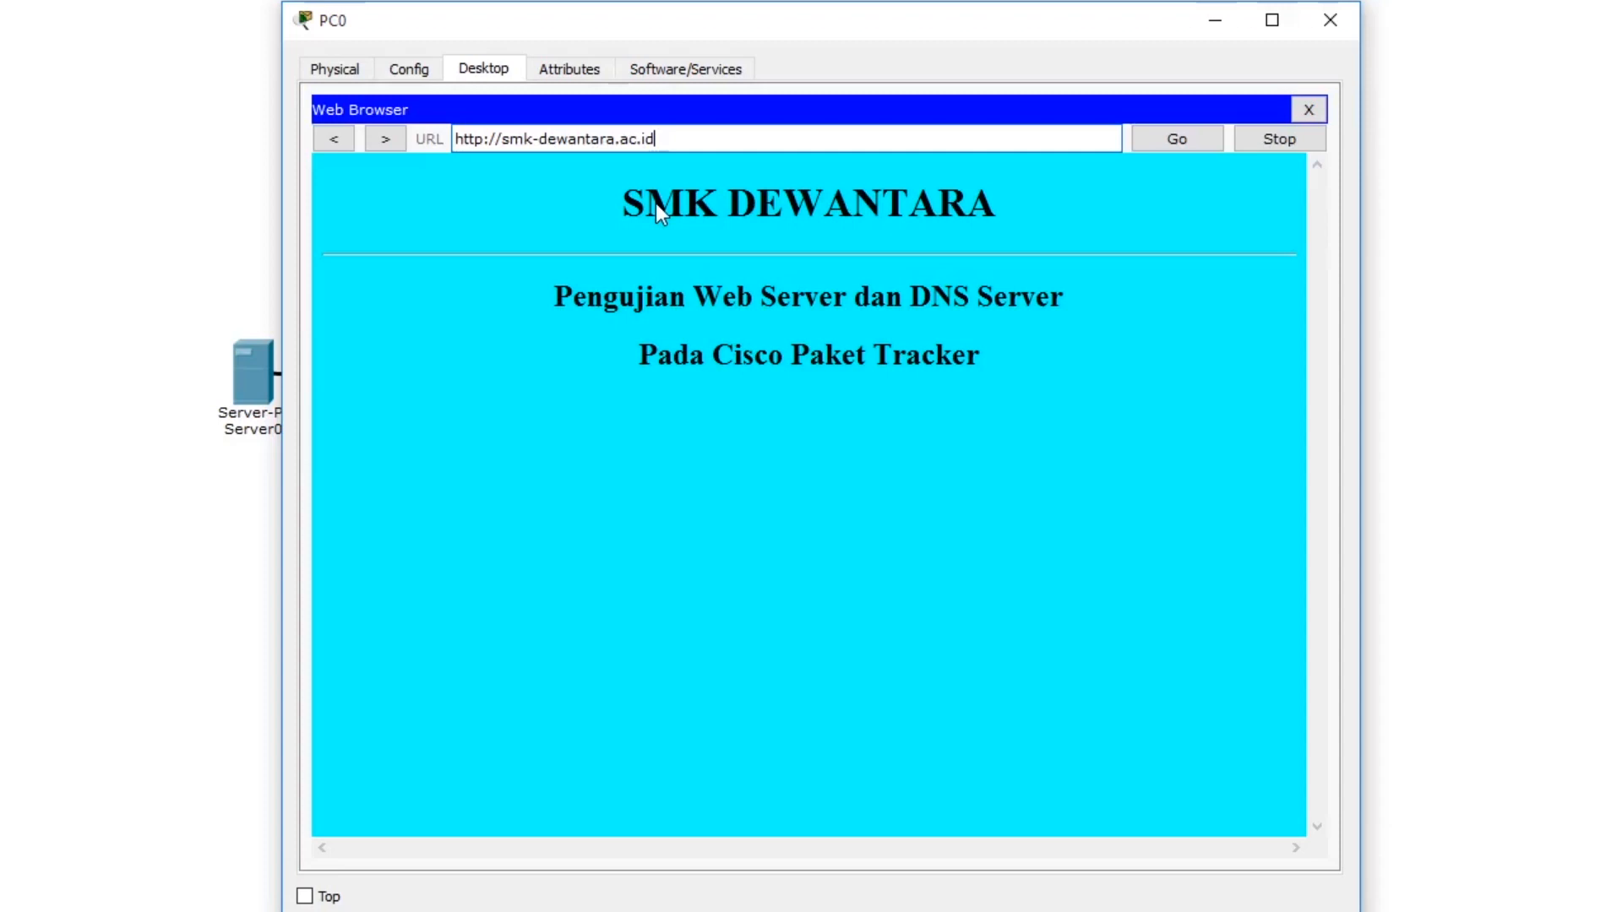
Load the page by the server's IP address, 192.168.1.1, in PC0's web browser
left_click_drag(703, 137, 437, 140)
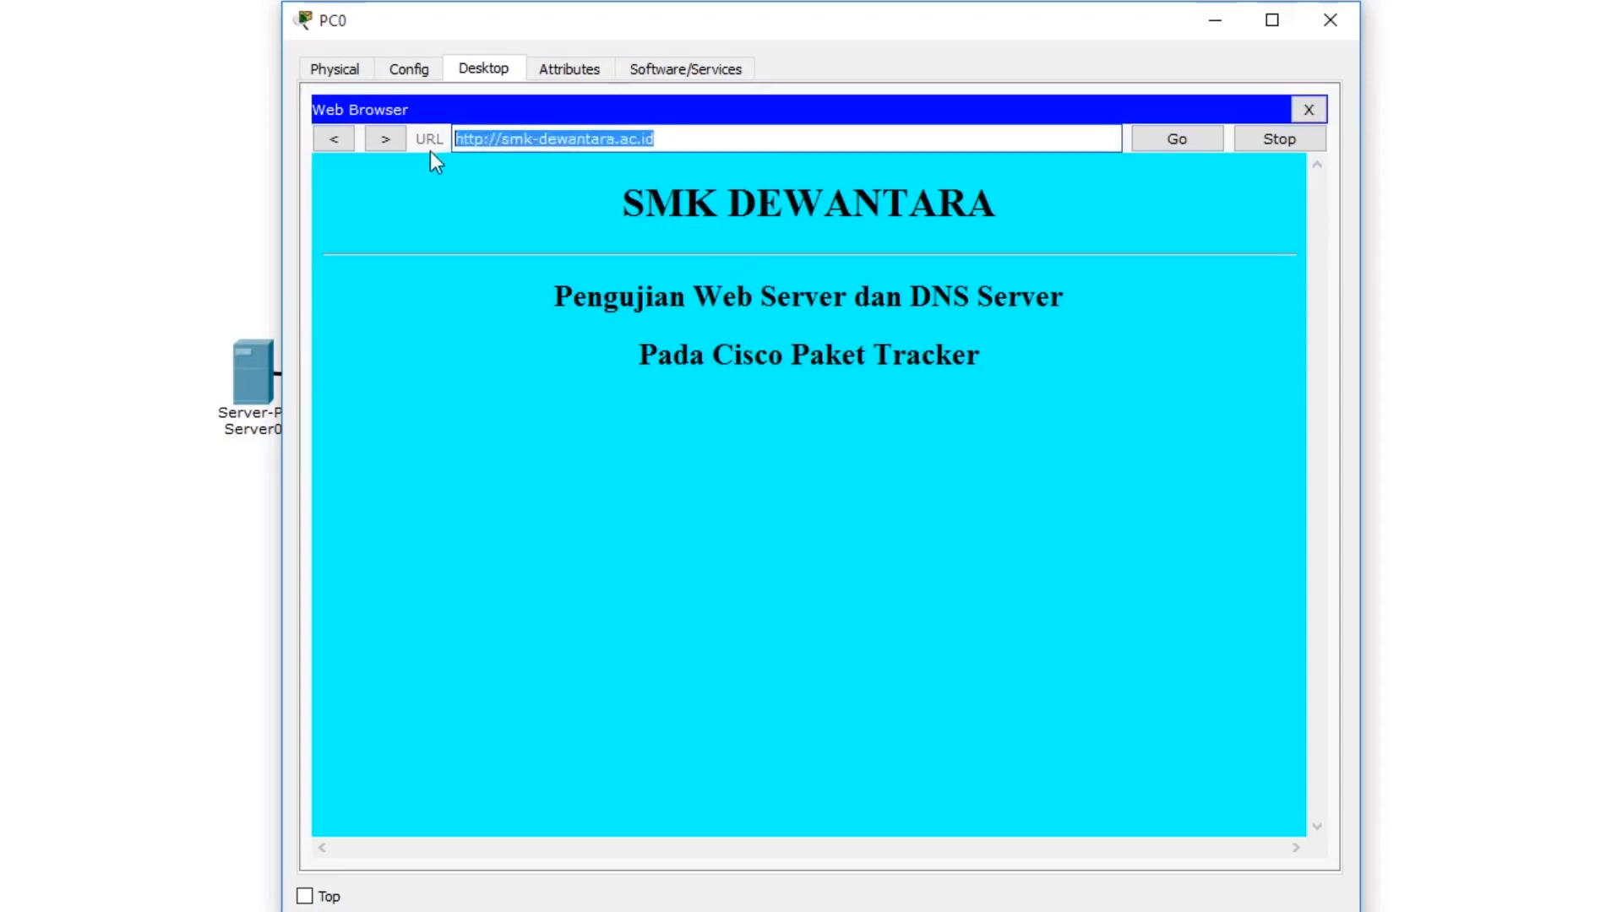
type("192.168.1.1")
key("Return")
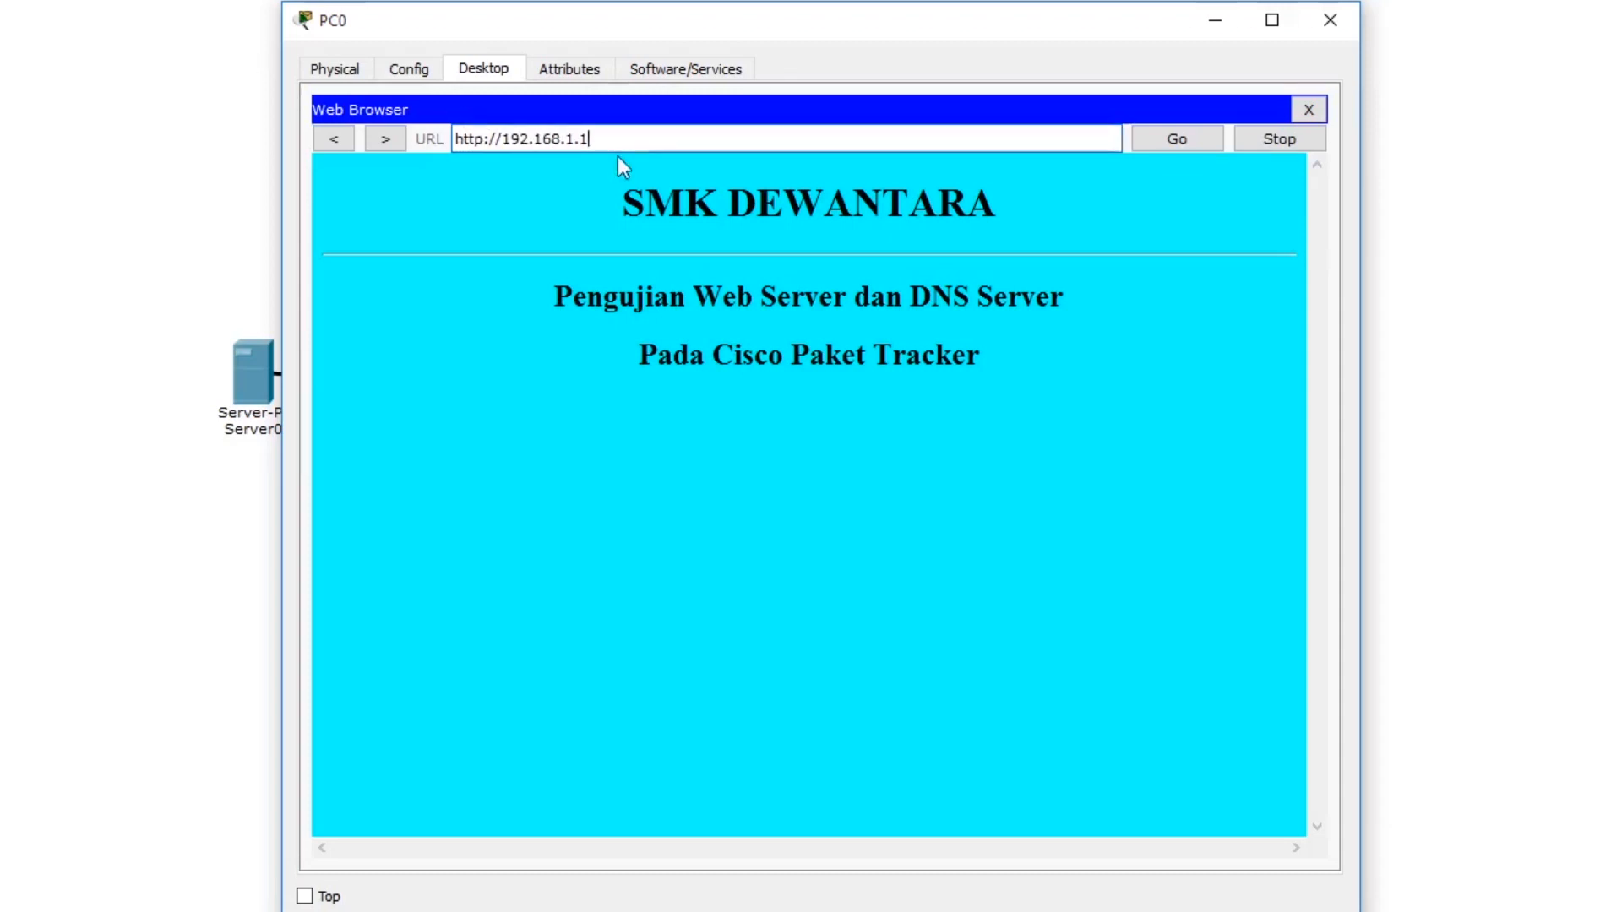
Try to load the address 192.168.1.2\ in PC0's web browser
key("BackSpace")
type("2\\")
key("Return")
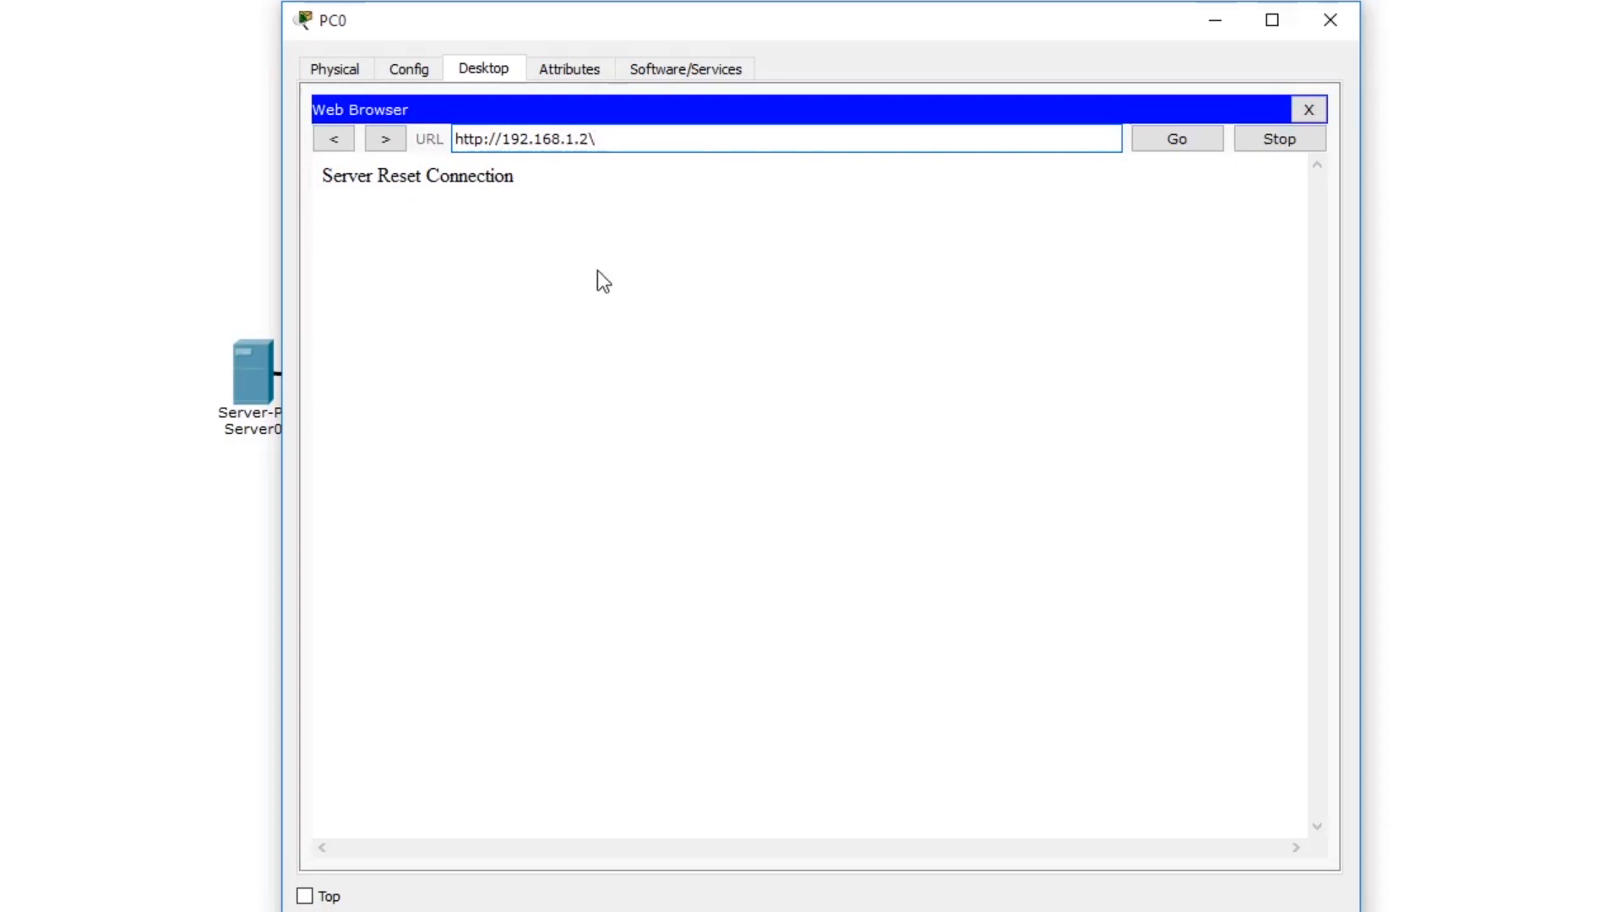
Load 192.168.1.1 again in PC0's web browser, and close the browser and the PC0 window
key("BackSpace")
key("BackSpace")
type("1")
key("Return")
left_click(1309, 109)
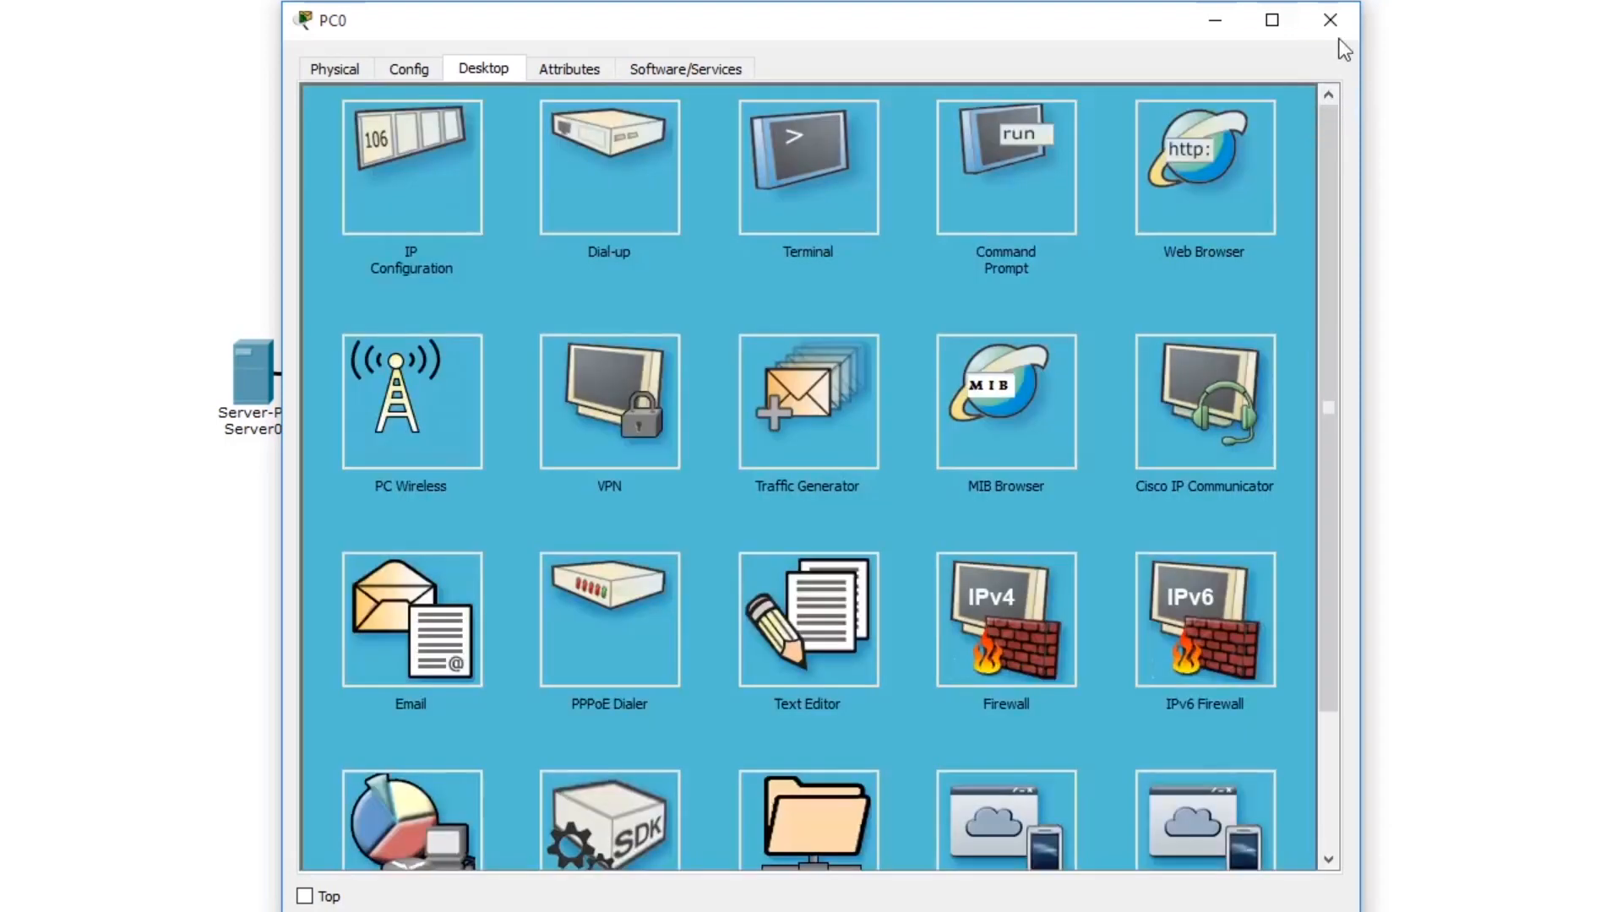
left_click(1329, 19)
Load smk-dewantara.ac.id in PC2's web browser, and close the browser and the PC2 window
left_click(917, 664)
left_click(1228, 145)
left_click(479, 145)
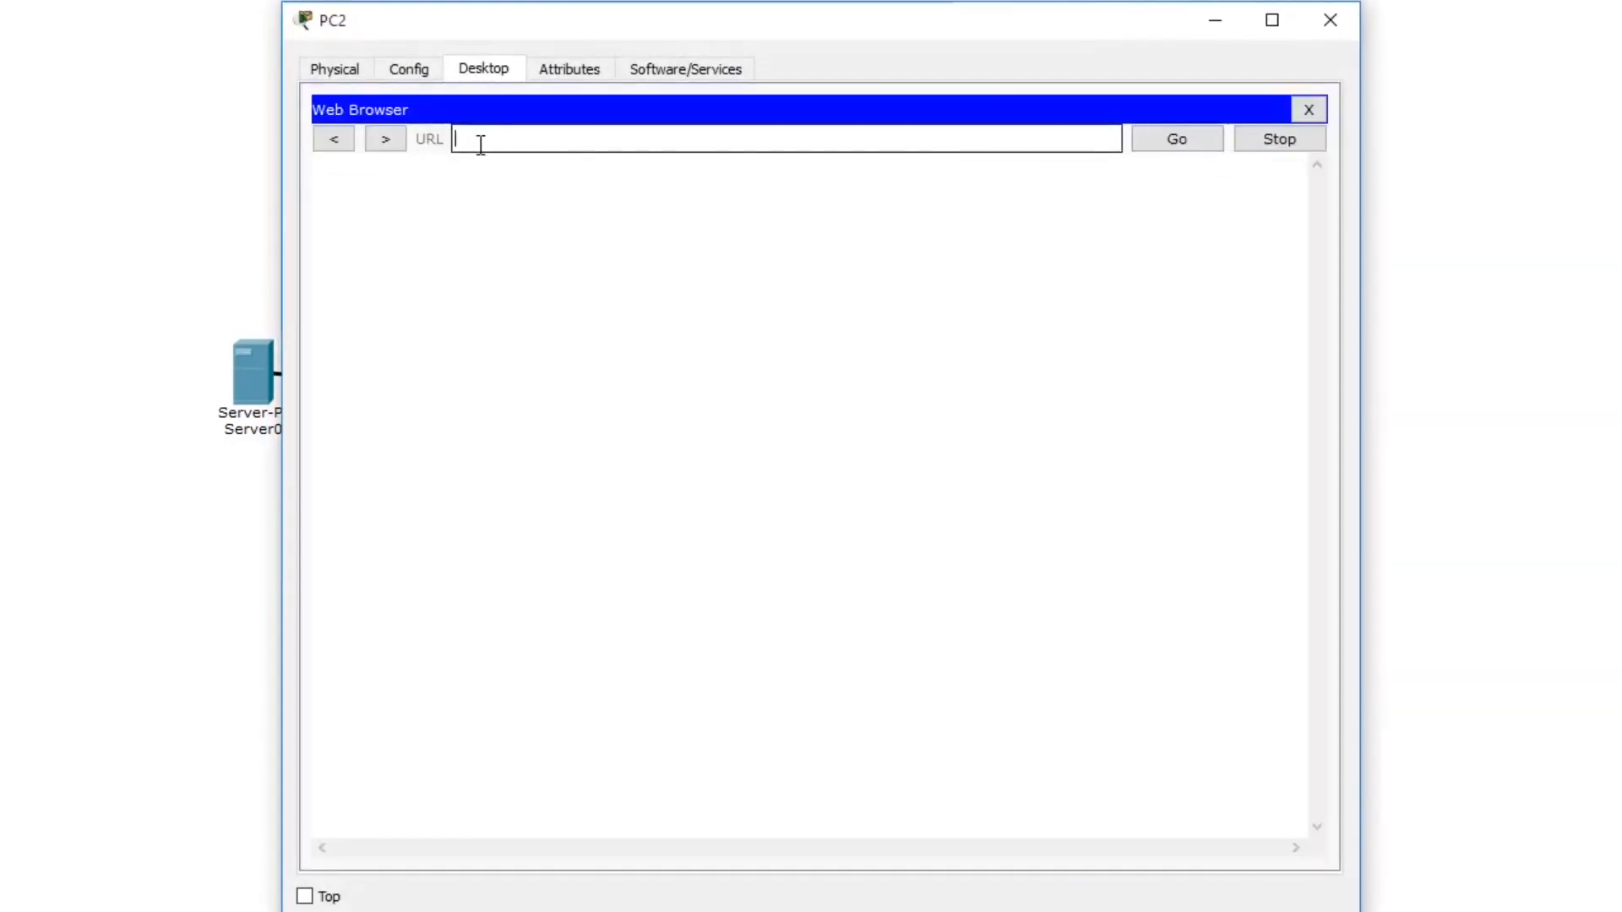
type("s")
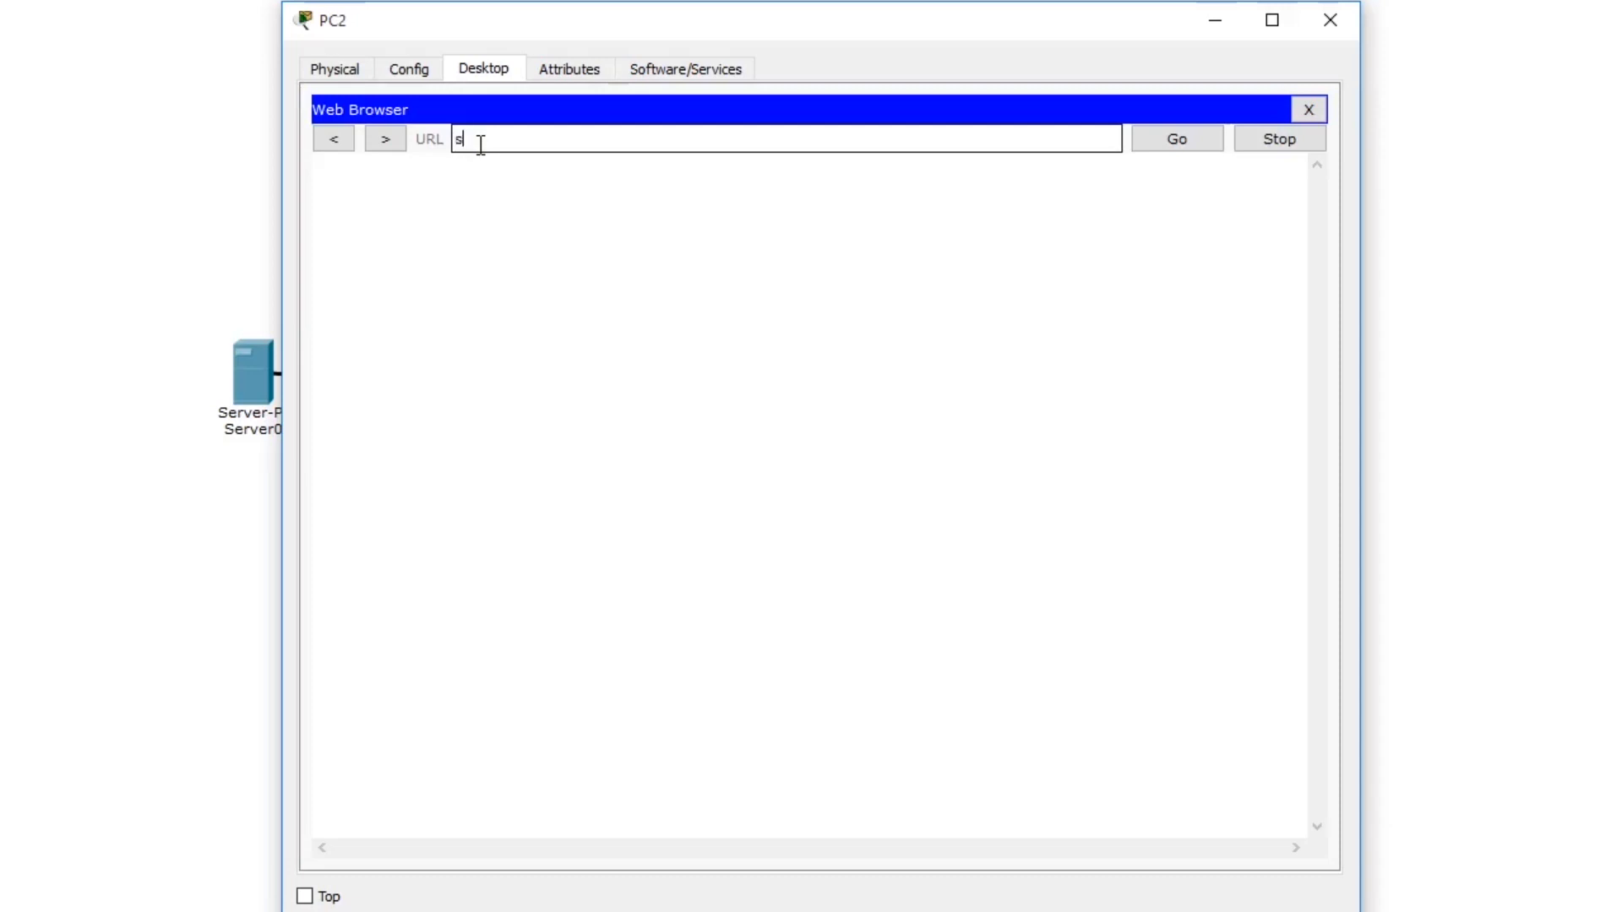
type("mtc-dewantara.ac.id")
key("Return")
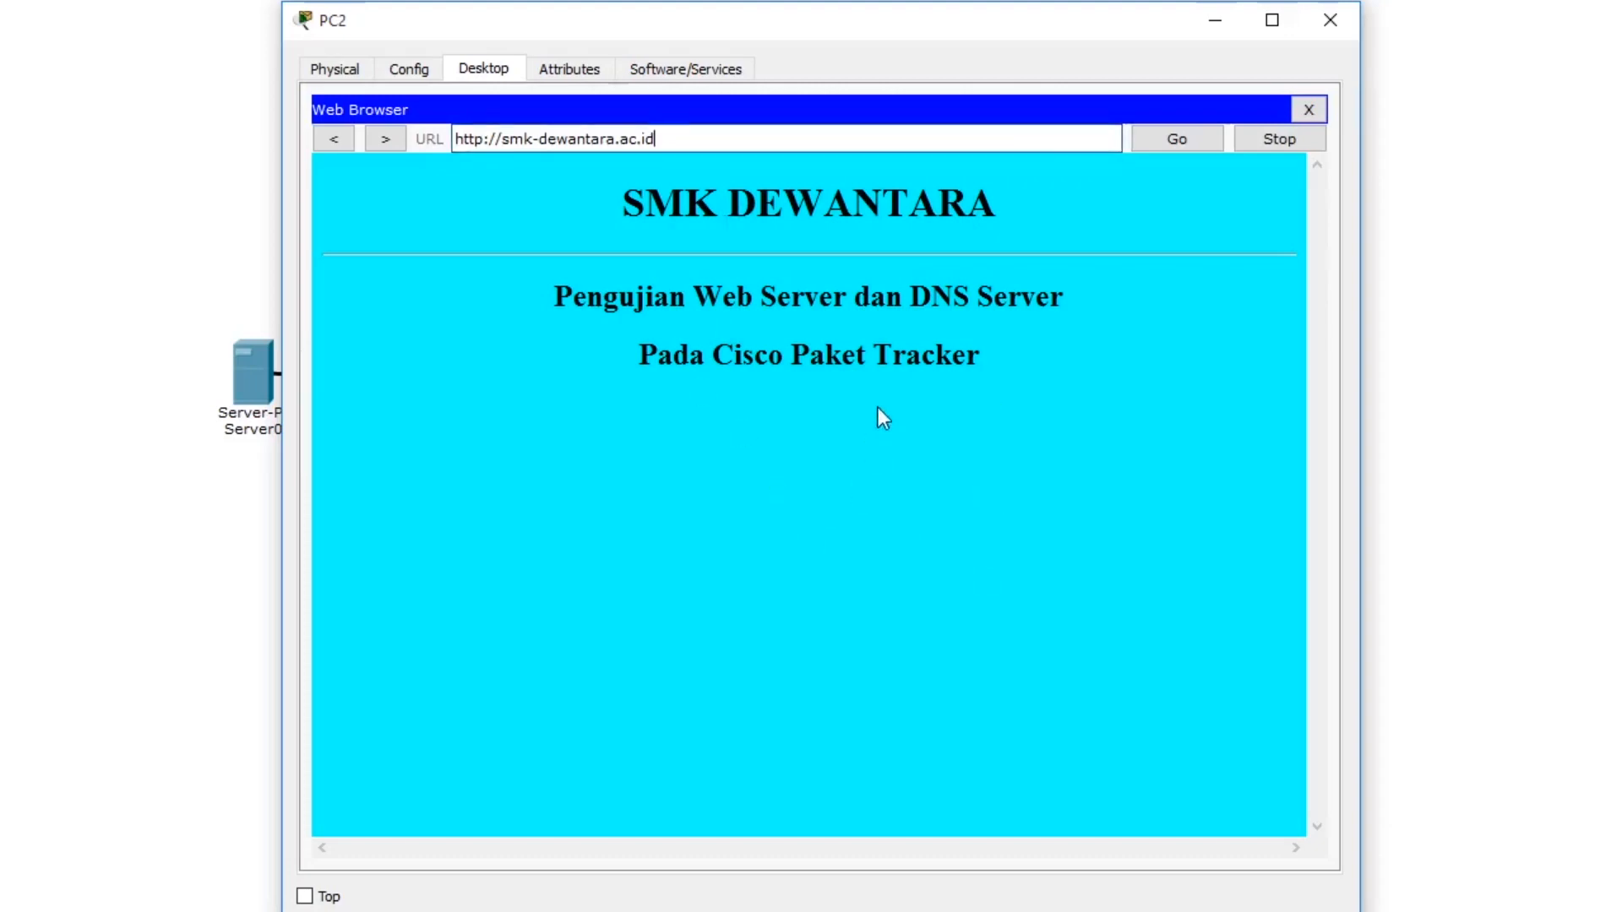
left_click(1308, 109)
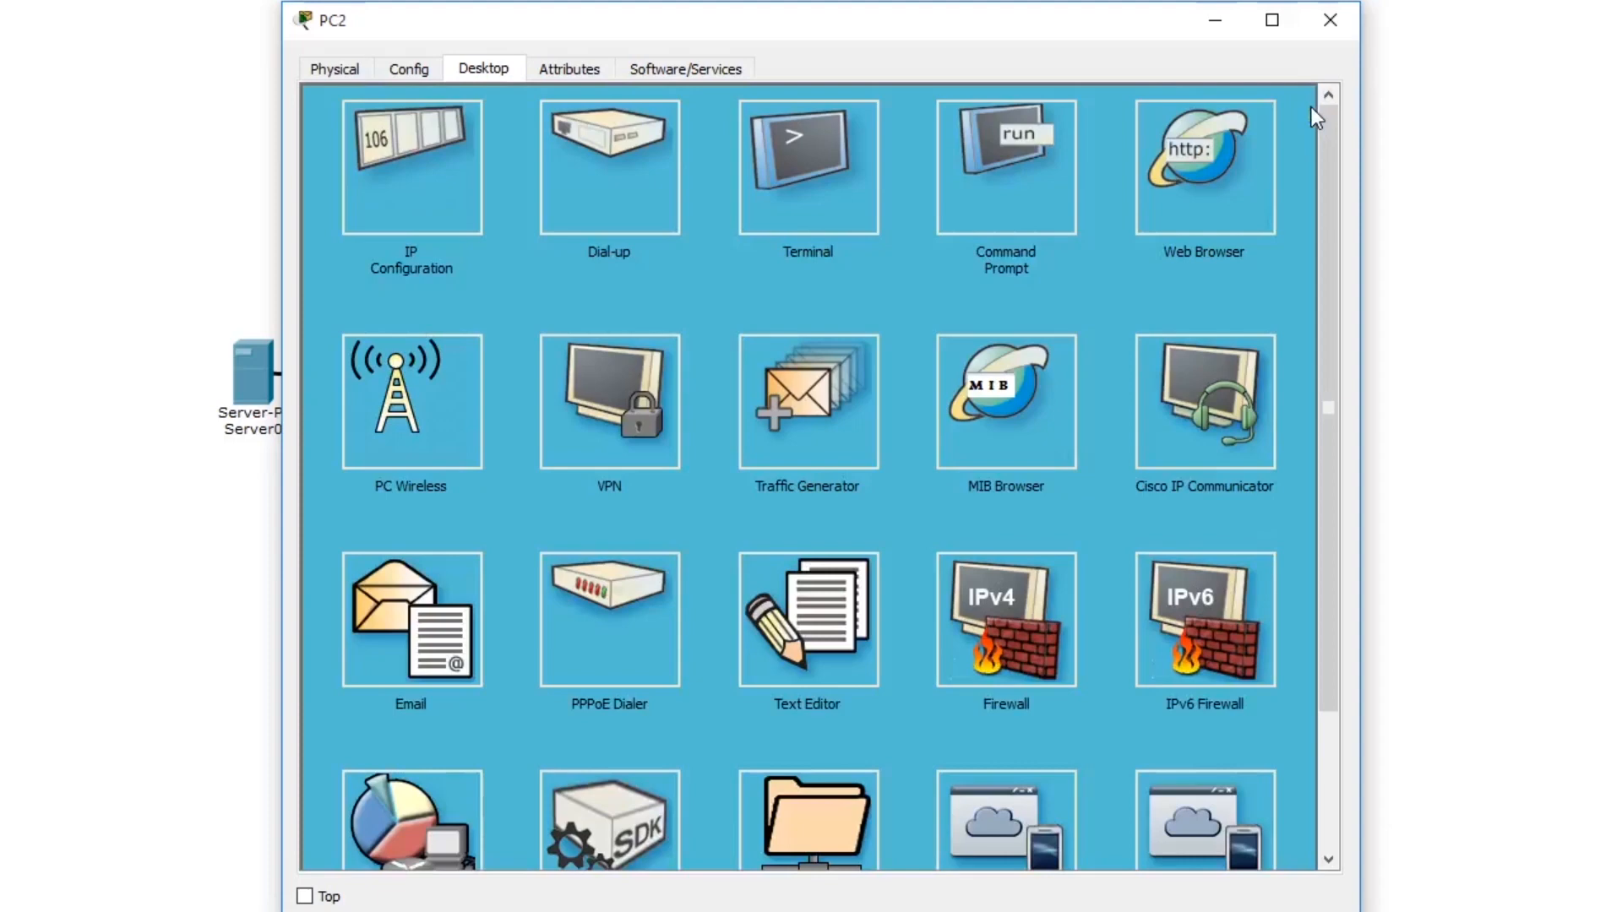
left_click(1330, 20)
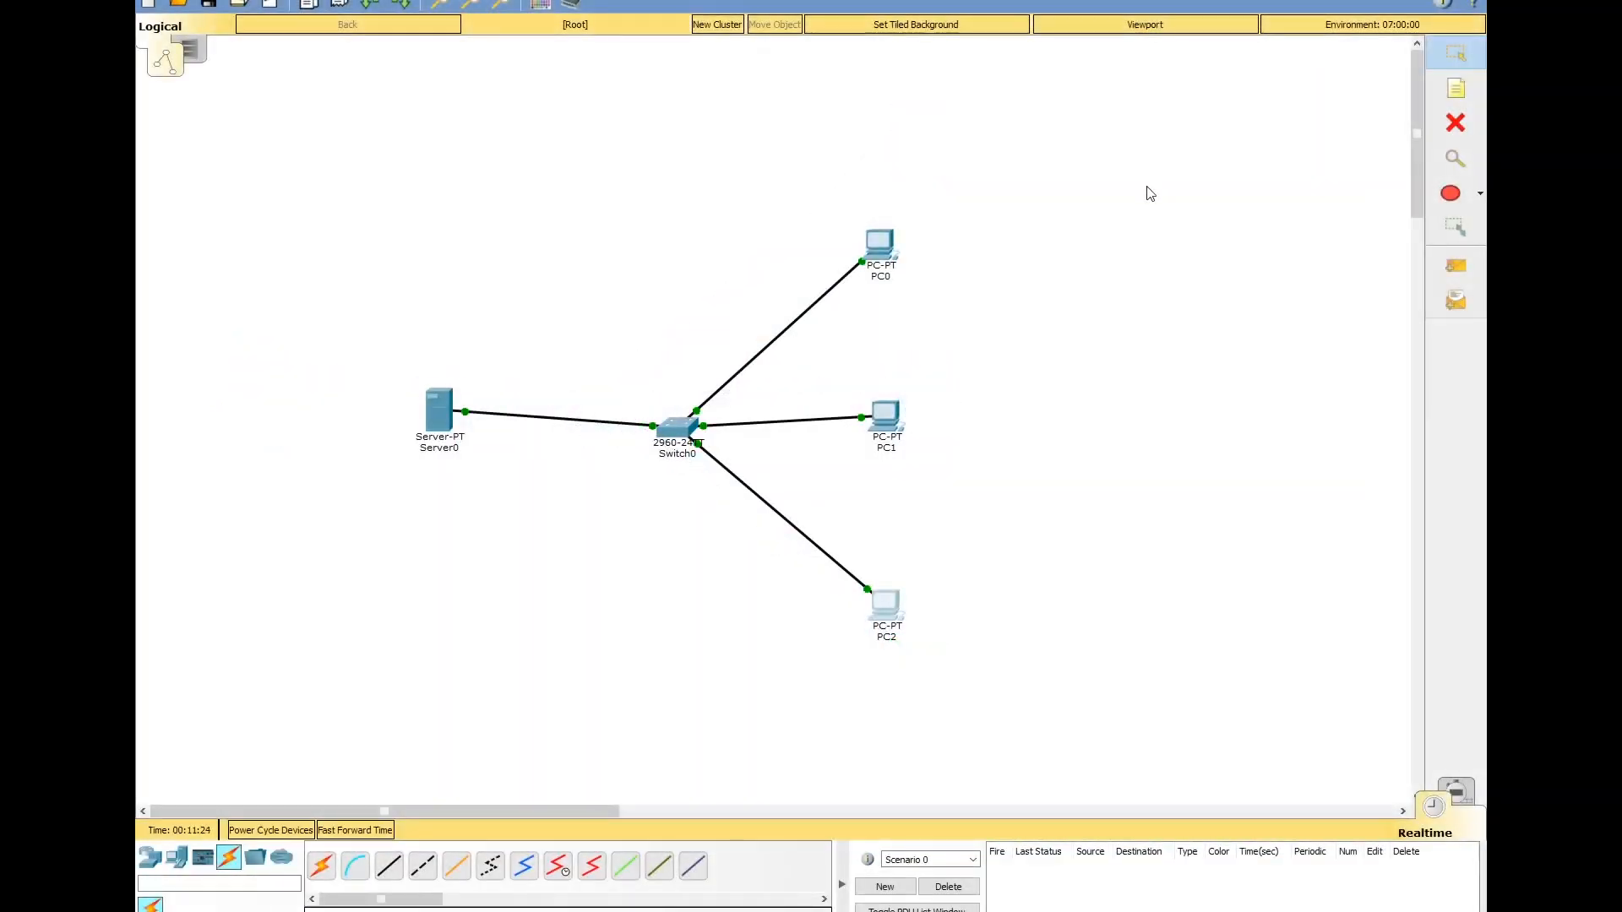